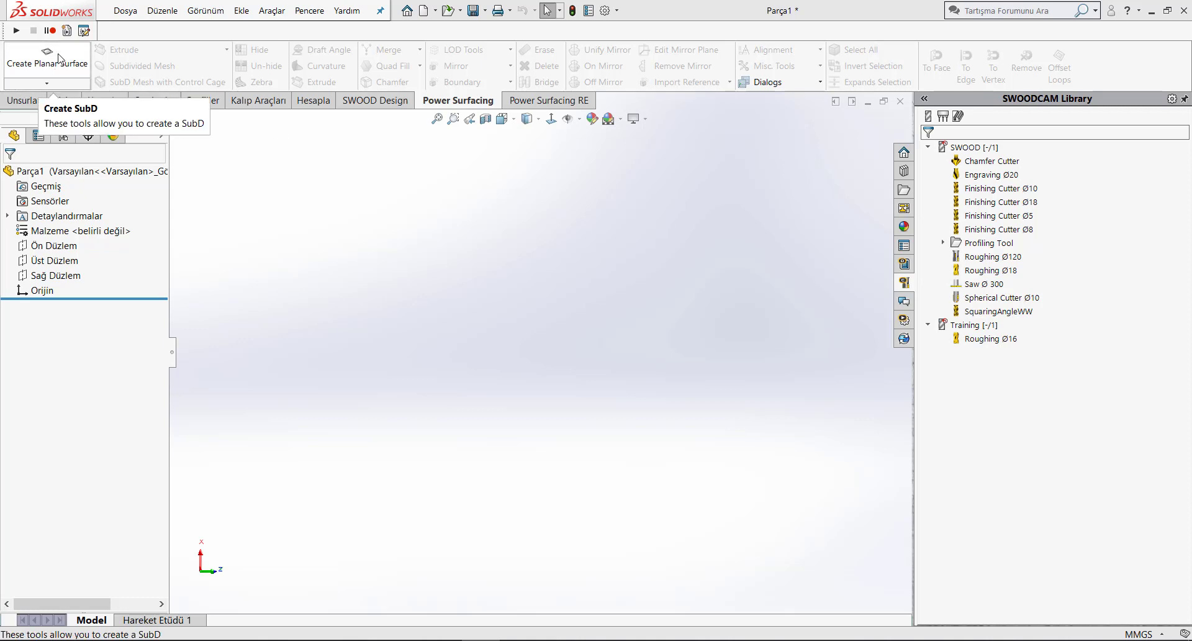
Step: Start a planar SubD surface sized 150 mm by 100 mm, with 6 length and 3 width segments
{"action": "left_click", "coordinate": [60, 57]}
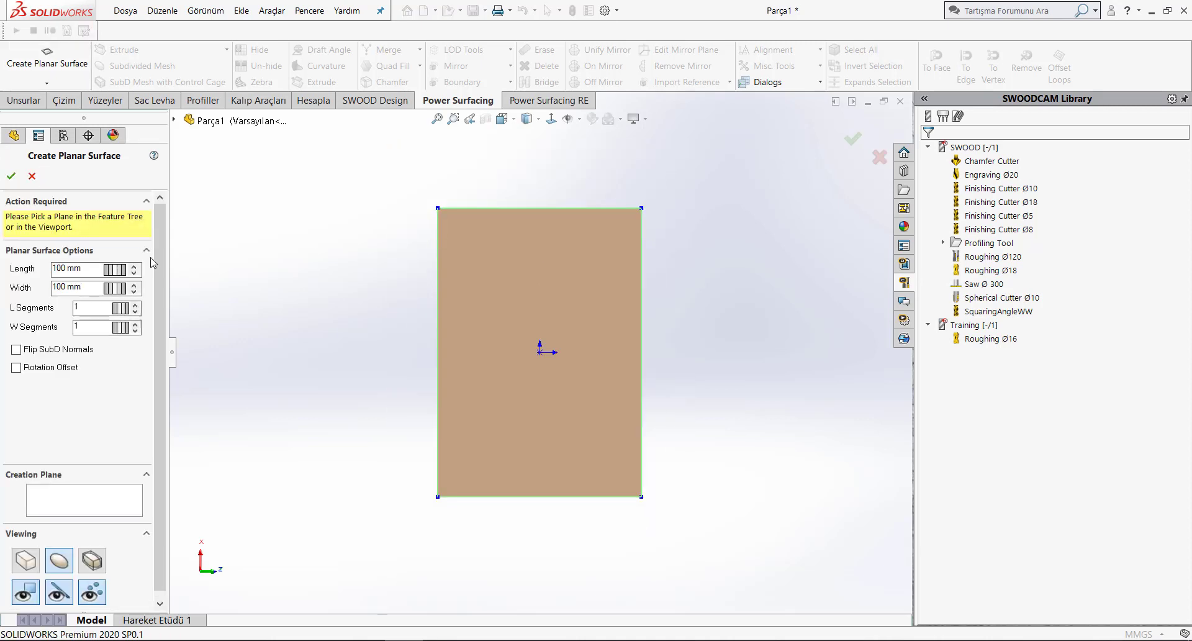
{"action": "left_click_drag", "start_coordinate": [127, 270], "coordinate": [134, 273]}
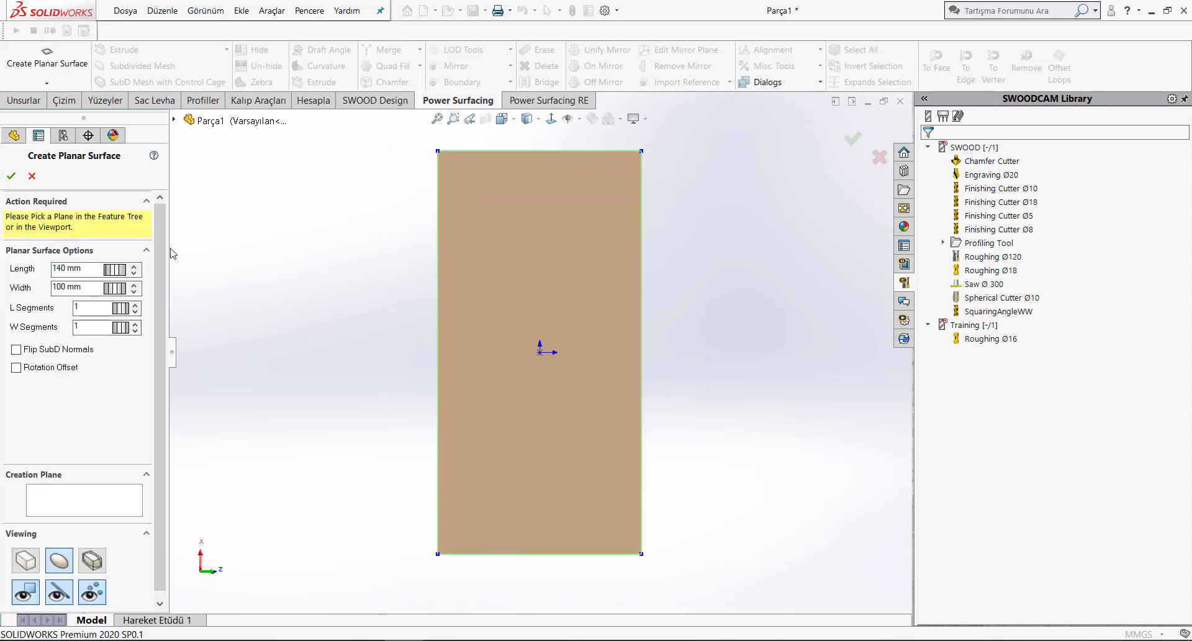
{"action": "left_click", "coordinate": [134, 285]}
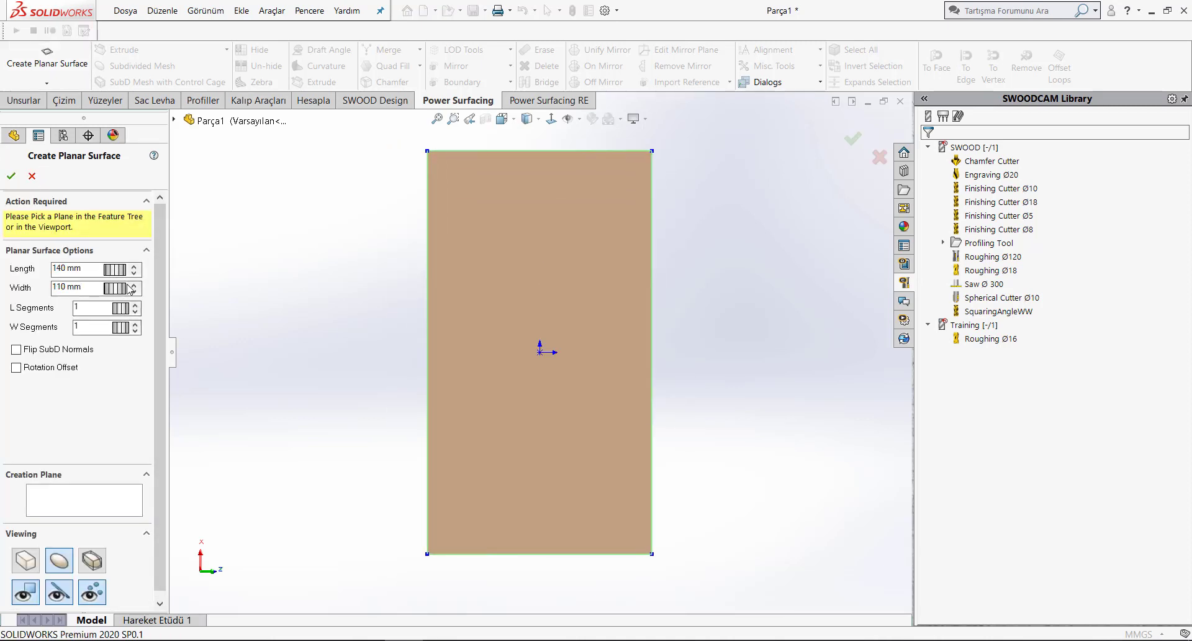
{"action": "mouse_move", "coordinate": [128, 287]}
{"action": "left_mouse_down"}
{"action": "mouse_move", "coordinate": [105, 293]}
{"action": "mouse_move", "coordinate": [186, 310]}
{"action": "left_mouse_up"}
{"action": "left_click", "coordinate": [134, 266]}
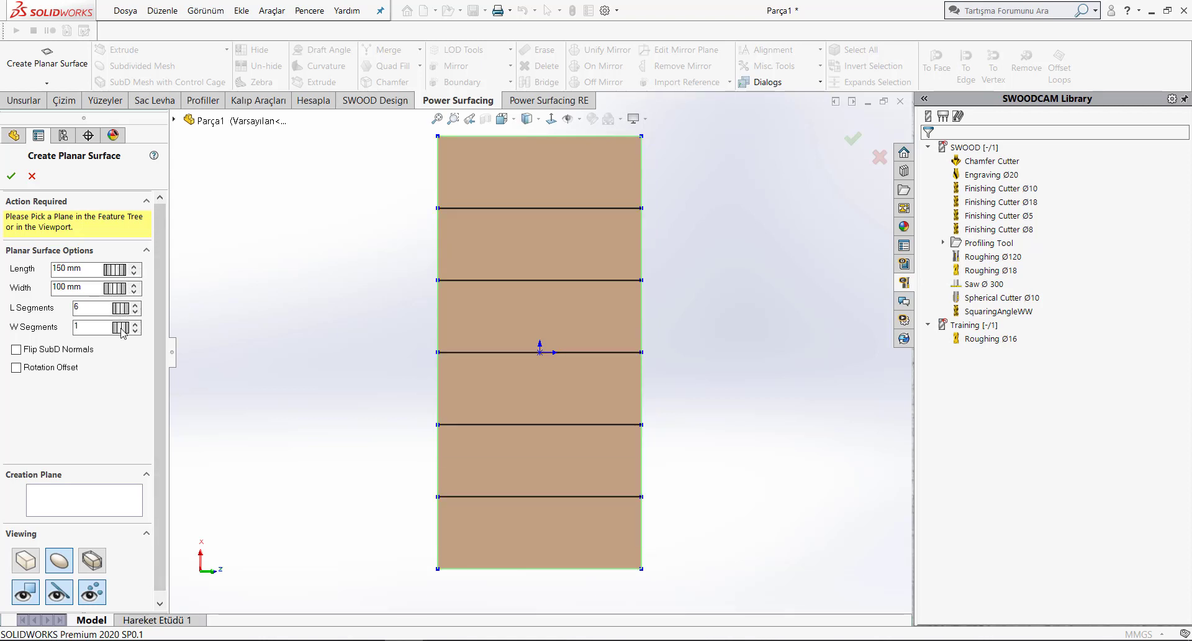
{"action": "mouse_move", "coordinate": [123, 332]}
{"action": "left_mouse_down"}
{"action": "mouse_move", "coordinate": [175, 323]}
{"action": "mouse_move", "coordinate": [137, 319]}
{"action": "left_mouse_up"}
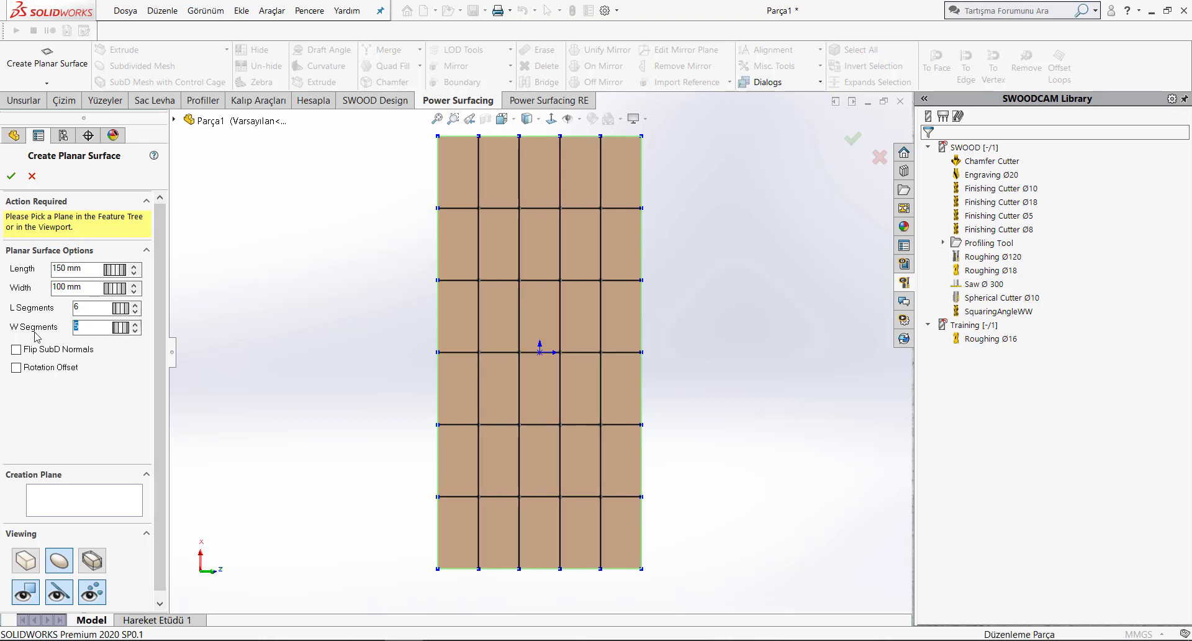
Step: Accept the planar surface, filter picking to vertices, and pull a left vertex out into a point
{"action": "type", "text": "3"}
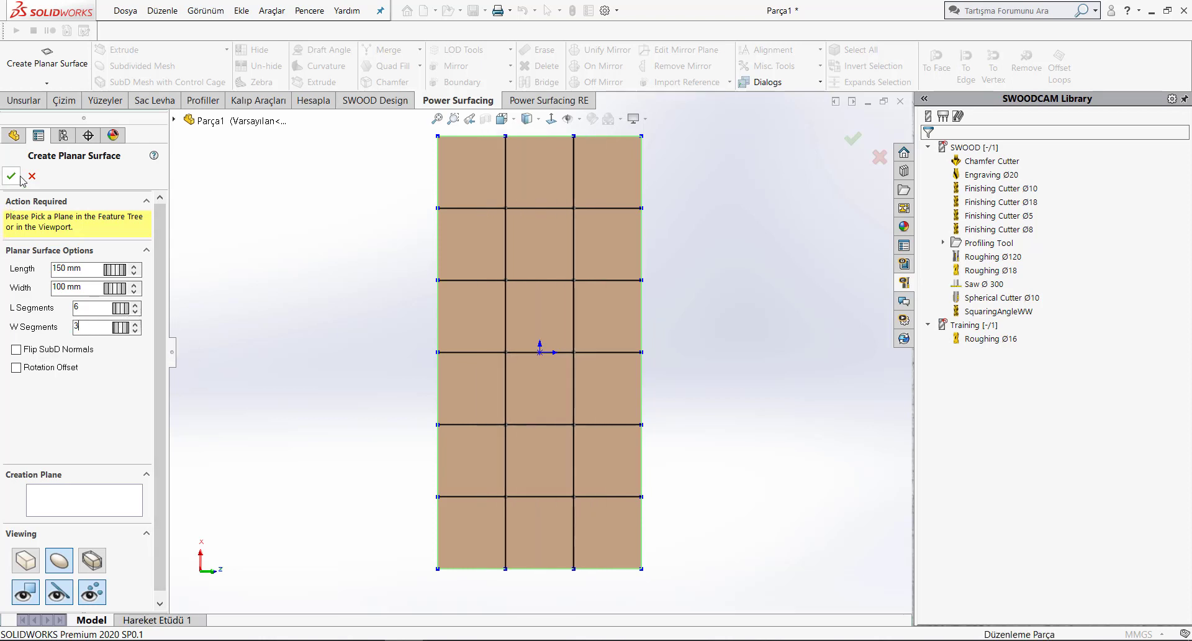
{"action": "left_click", "coordinate": [11, 177]}
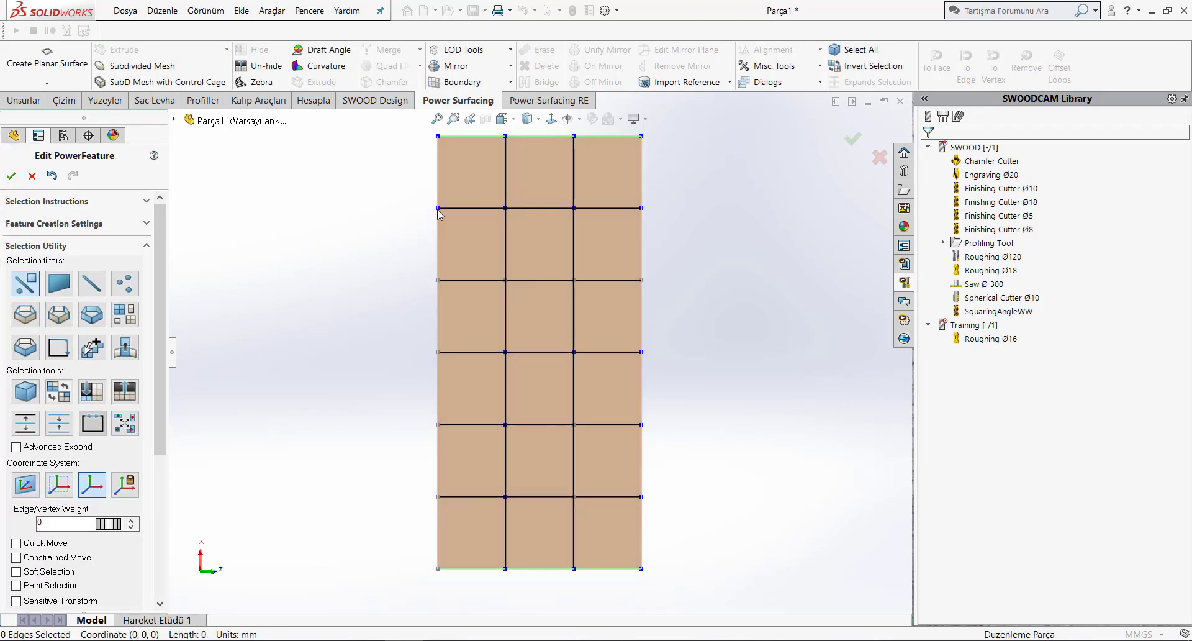
{"action": "left_click", "coordinate": [124, 284]}
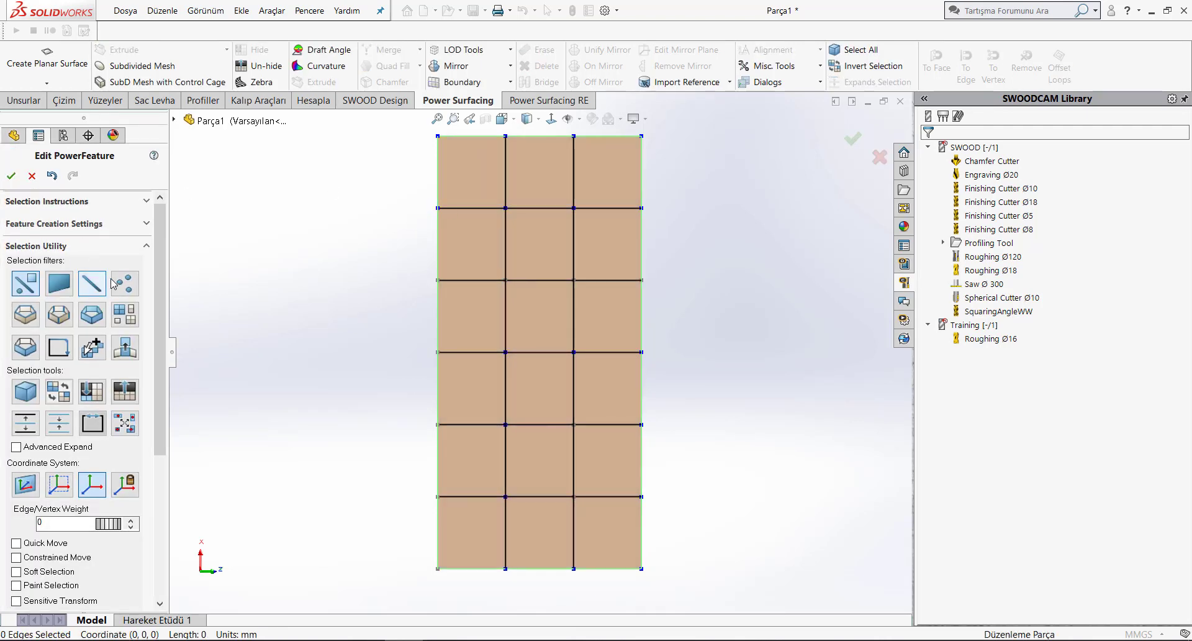
{"action": "left_click", "coordinate": [437, 208]}
{"action": "scroll", "coordinate": [434, 215], "scroll_direction": "down", "scroll_amount": 2}
{"action": "left_click_drag", "start_coordinate": [471, 207], "coordinate": [418, 221]}
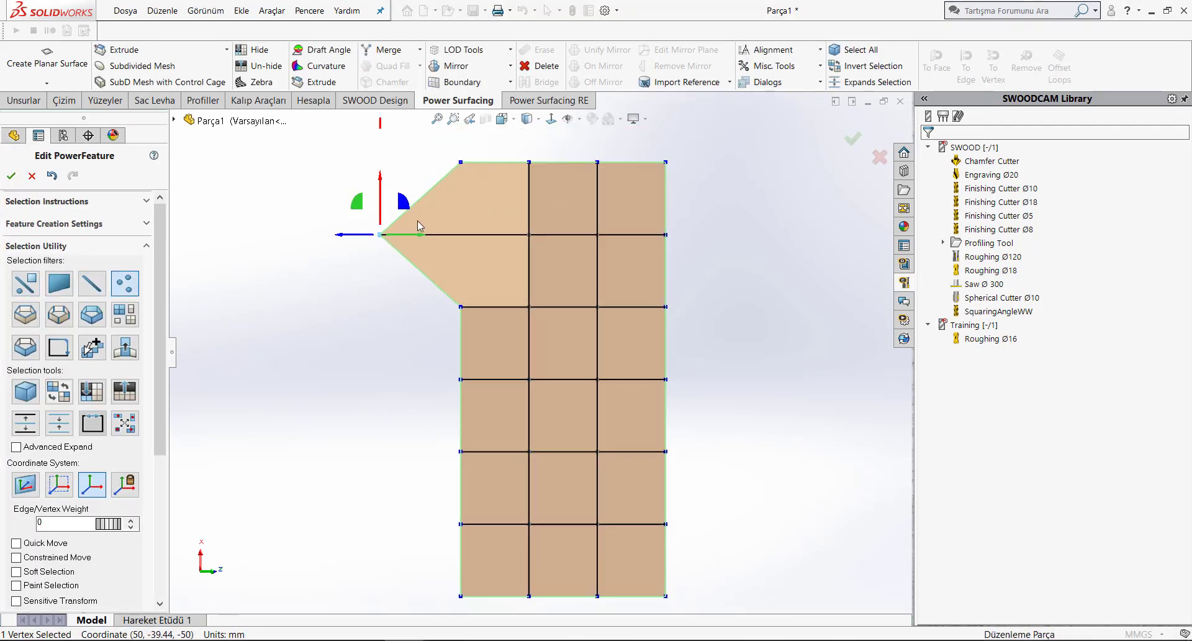
Step: Shape the top edge: angle the left corner, raise a peak, and lower the right corner
{"action": "left_click", "coordinate": [506, 210]}
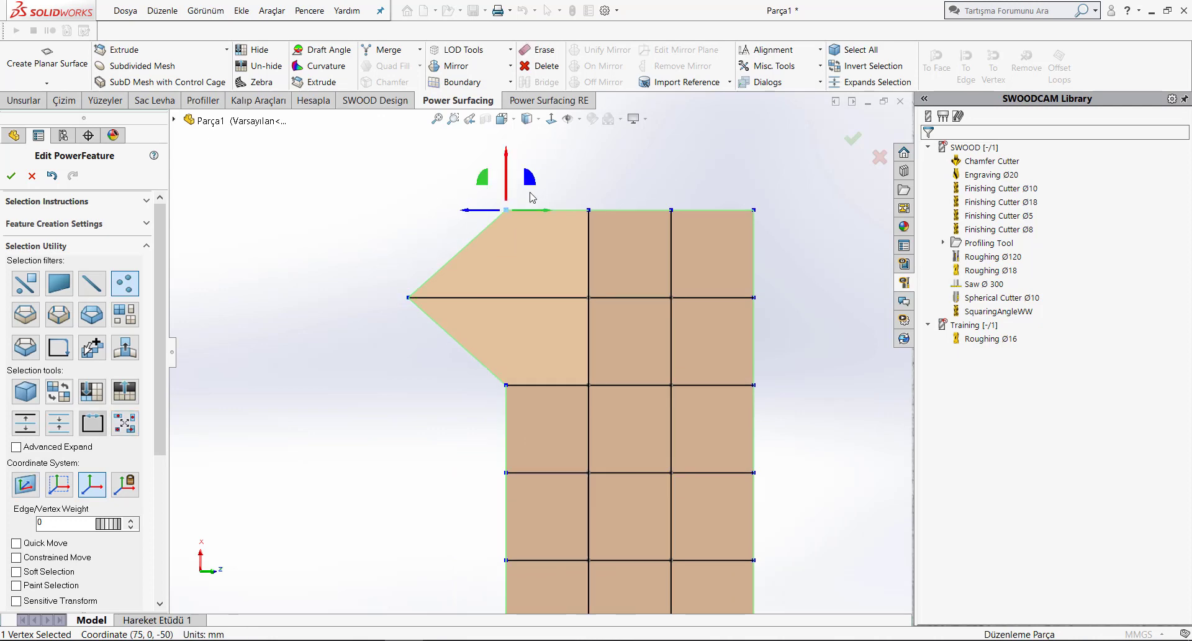
{"action": "left_click_drag", "start_coordinate": [513, 200], "coordinate": [577, 235]}
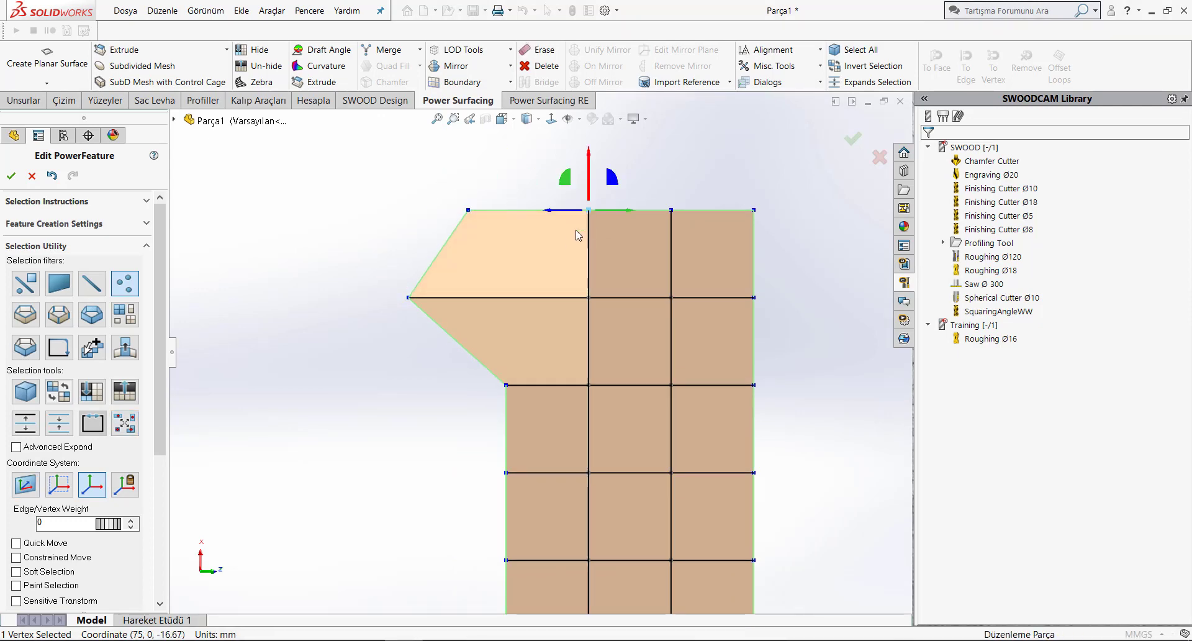
{"action": "left_click_drag", "start_coordinate": [593, 183], "coordinate": [593, 122]}
{"action": "left_click", "coordinate": [671, 210]}
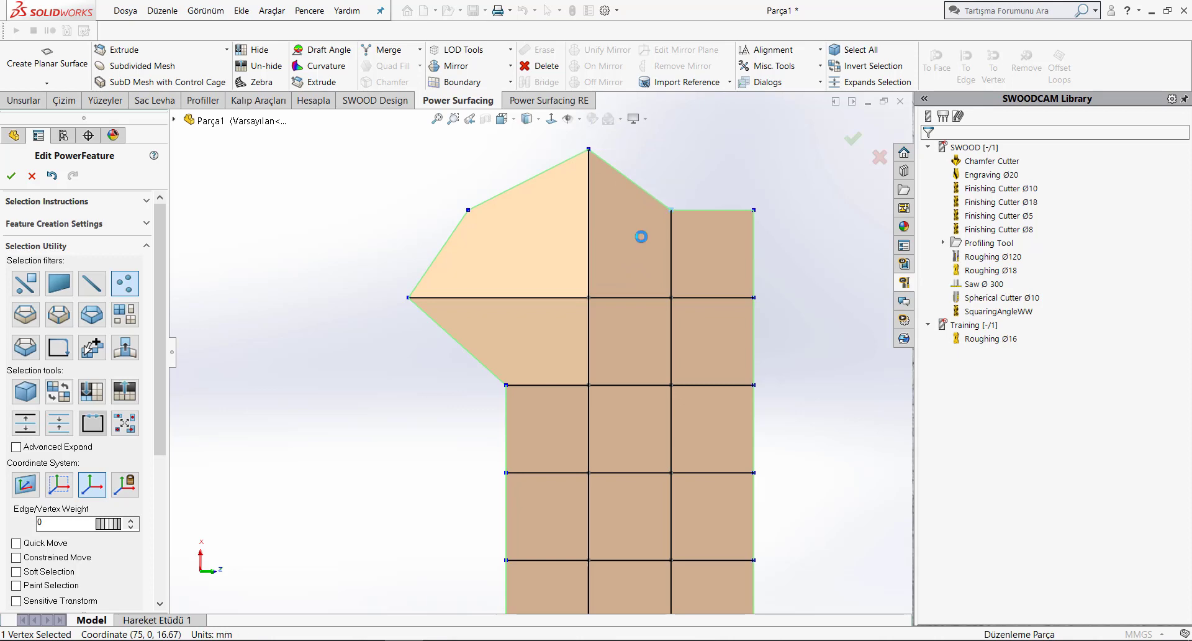
{"action": "left_click_drag", "start_coordinate": [674, 171], "coordinate": [674, 134]}
{"action": "left_click", "coordinate": [754, 210]}
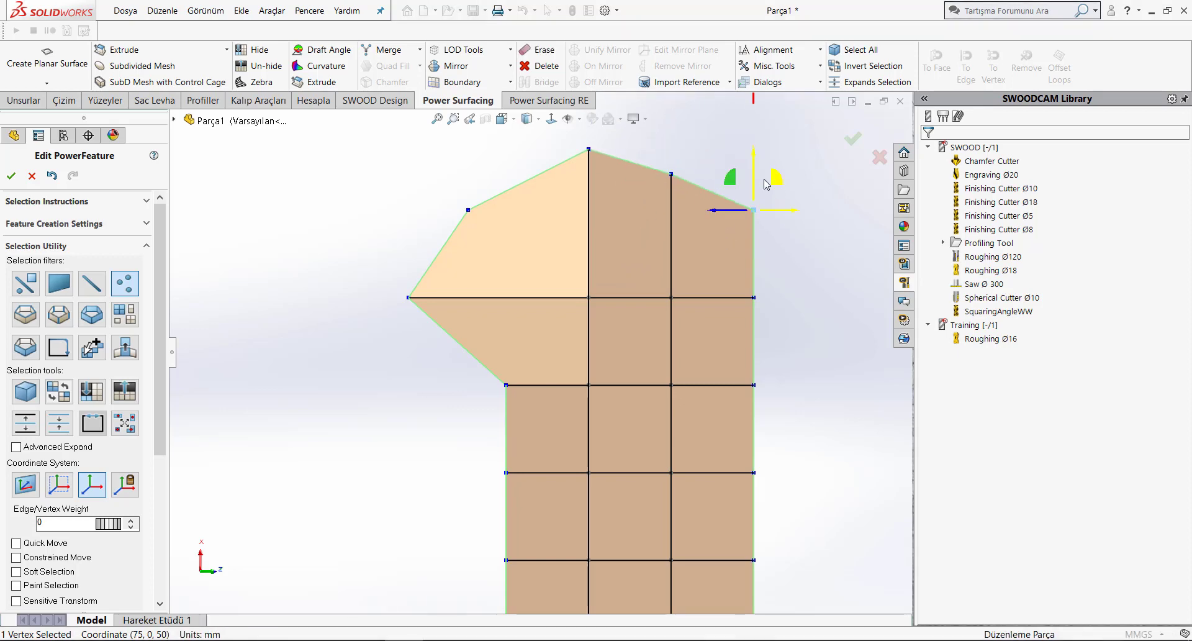
{"action": "left_click_drag", "start_coordinate": [756, 175], "coordinate": [756, 207]}
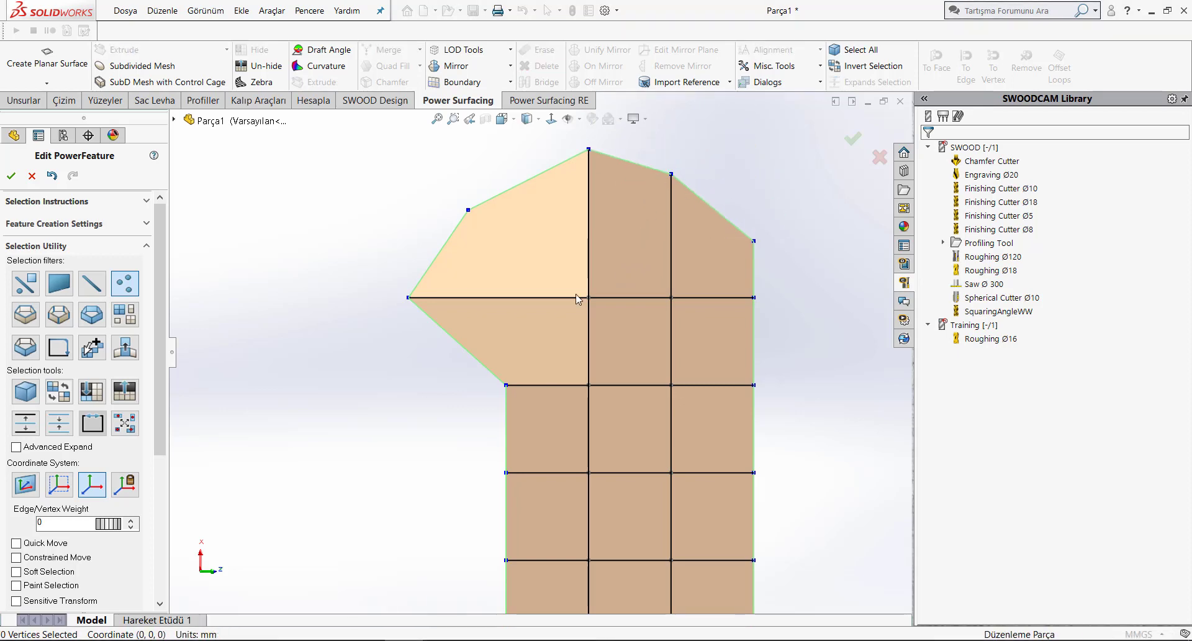
Step: Push the lower left-edge vertices outward and nudge the one below sideways
{"action": "left_click", "coordinate": [537, 363]}
{"action": "left_click_drag", "start_coordinate": [529, 389], "coordinate": [482, 389]}
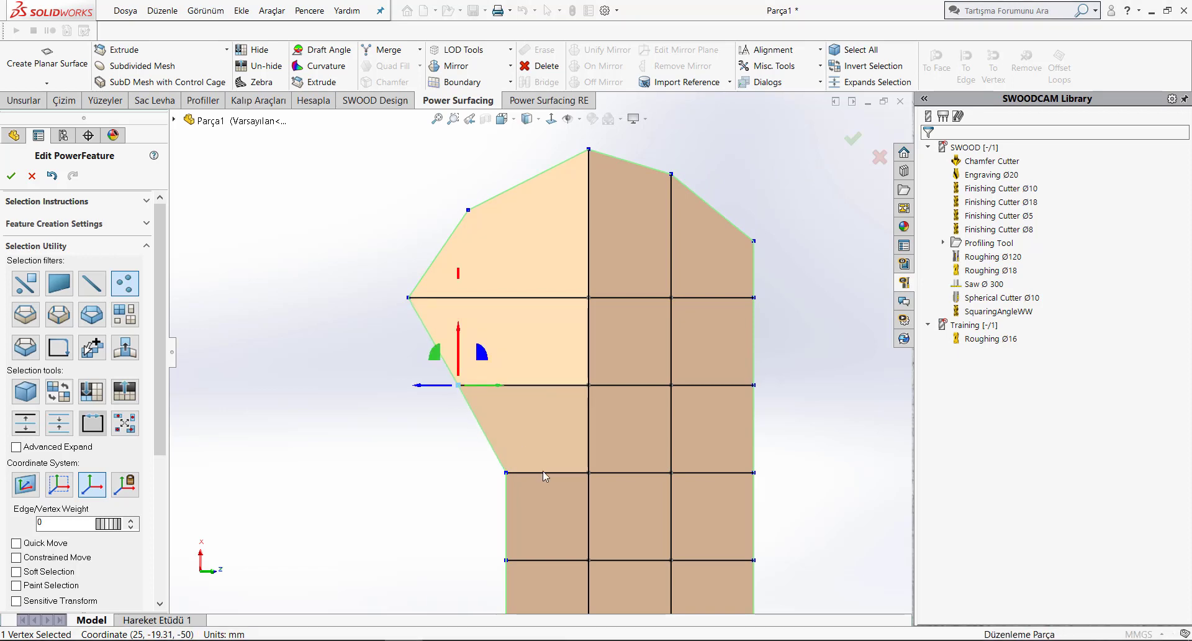
{"action": "left_click", "coordinate": [507, 473]}
{"action": "left_click_drag", "start_coordinate": [538, 474], "coordinate": [549, 474]}
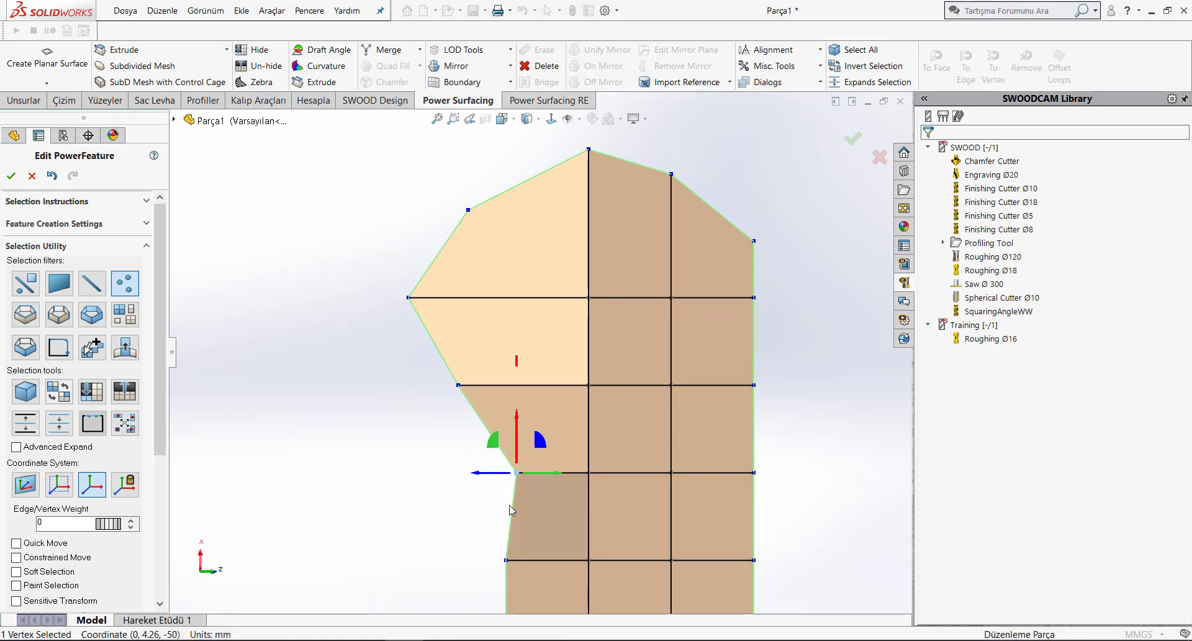
{"action": "scroll", "coordinate": [536, 465], "scroll_direction": "up", "scroll_amount": 3}
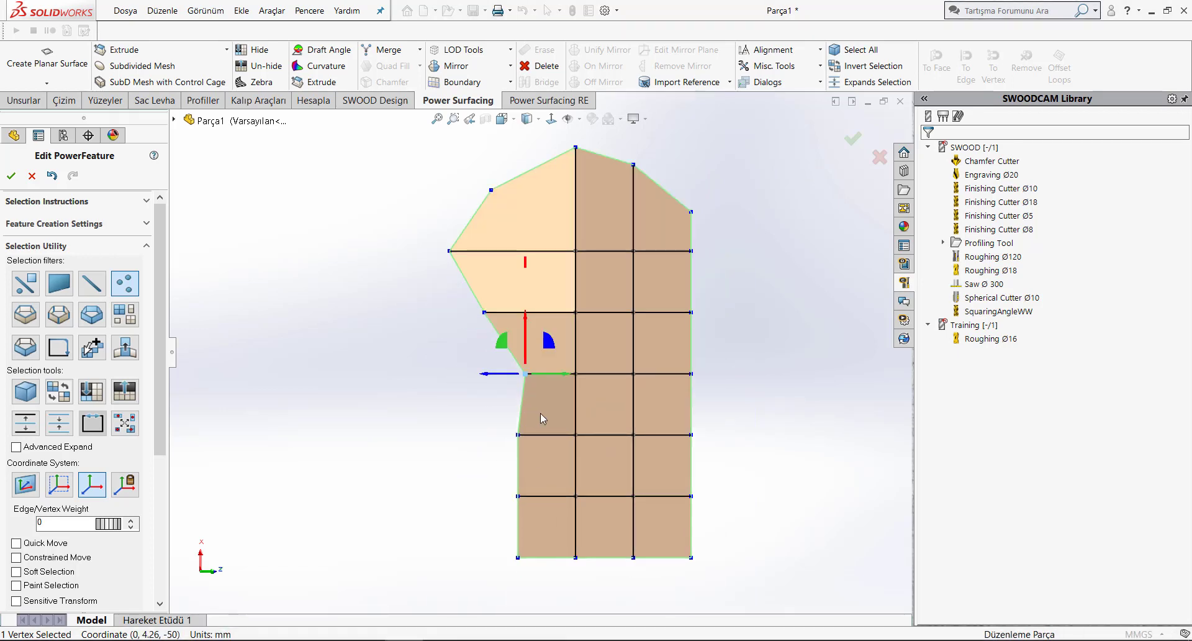
Step: Undo the stray nudge and shift the lower left-column vertices right 14.33 mm
{"action": "key", "text": "ctrl+z"}
{"action": "key", "text": "Escape"}
{"action": "left_click_drag", "start_coordinate": [538, 346], "coordinate": [486, 594]}
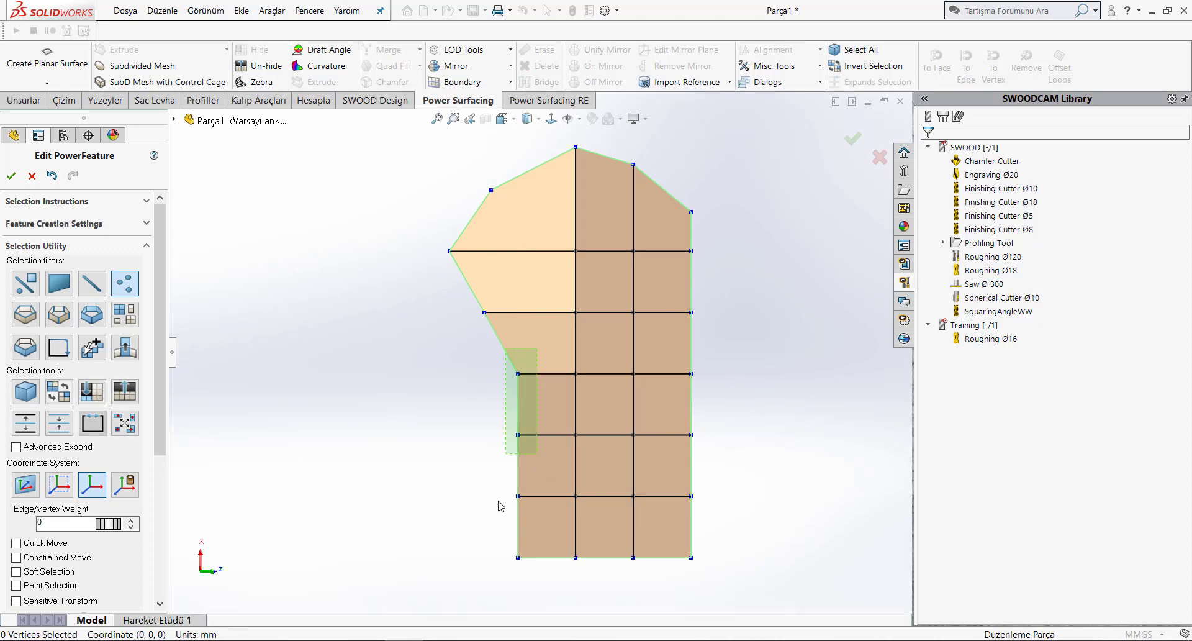
{"action": "left_click_drag", "start_coordinate": [539, 466], "coordinate": [562, 466]}
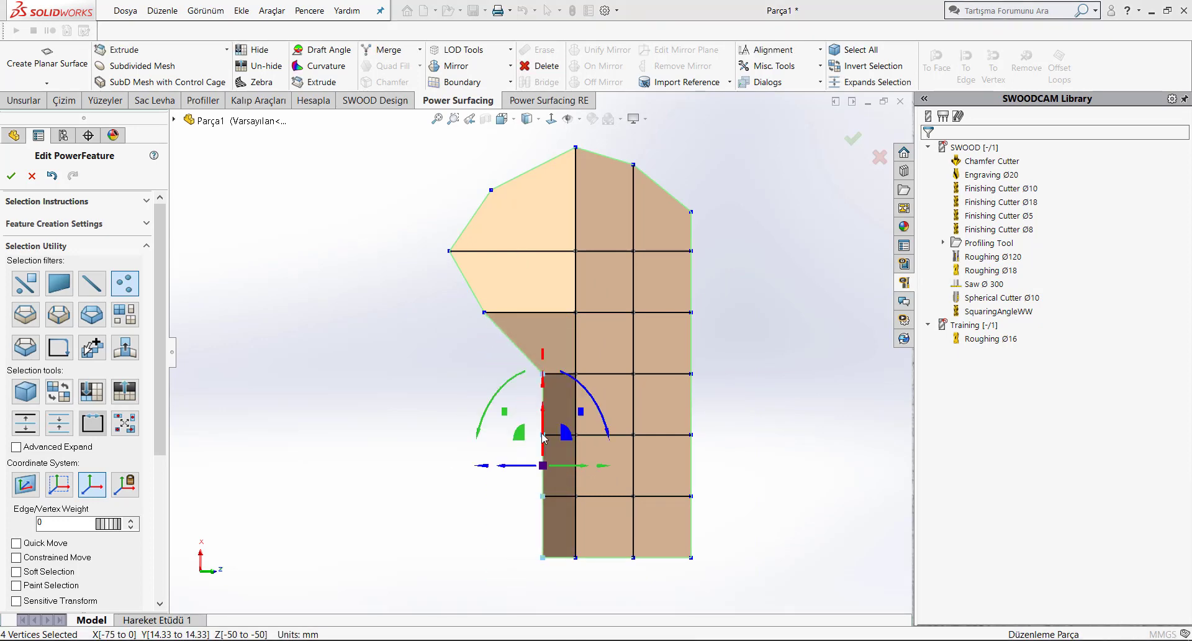
Step: Raise the inner notch vertex slightly, redoing the move after an overshoot
{"action": "left_click", "coordinate": [543, 374]}
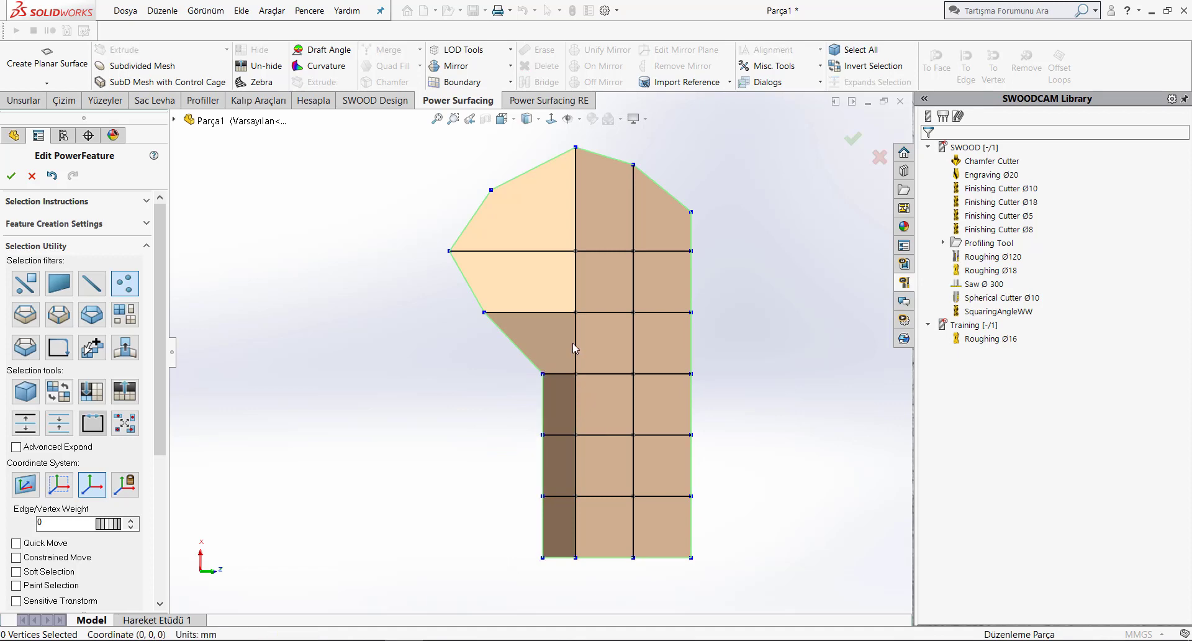
{"action": "mouse_move", "coordinate": [543, 343]}
{"action": "left_mouse_down"}
{"action": "mouse_move", "coordinate": [557, 318]}
{"action": "mouse_move", "coordinate": [549, 283]}
{"action": "left_mouse_up"}
{"action": "key", "text": "ctrl+z"}
{"action": "key", "text": "ctrl+z"}
{"action": "left_click", "coordinate": [543, 374]}
{"action": "left_click_drag", "start_coordinate": [546, 342], "coordinate": [547, 328]}
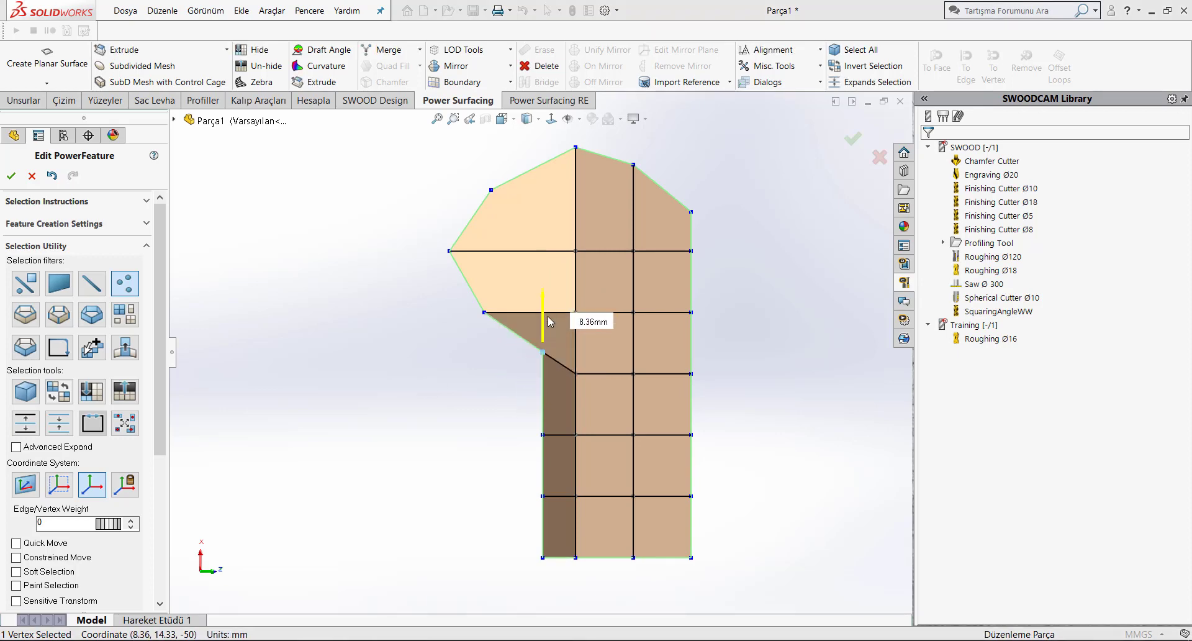
{"action": "left_click", "coordinate": [405, 359]}
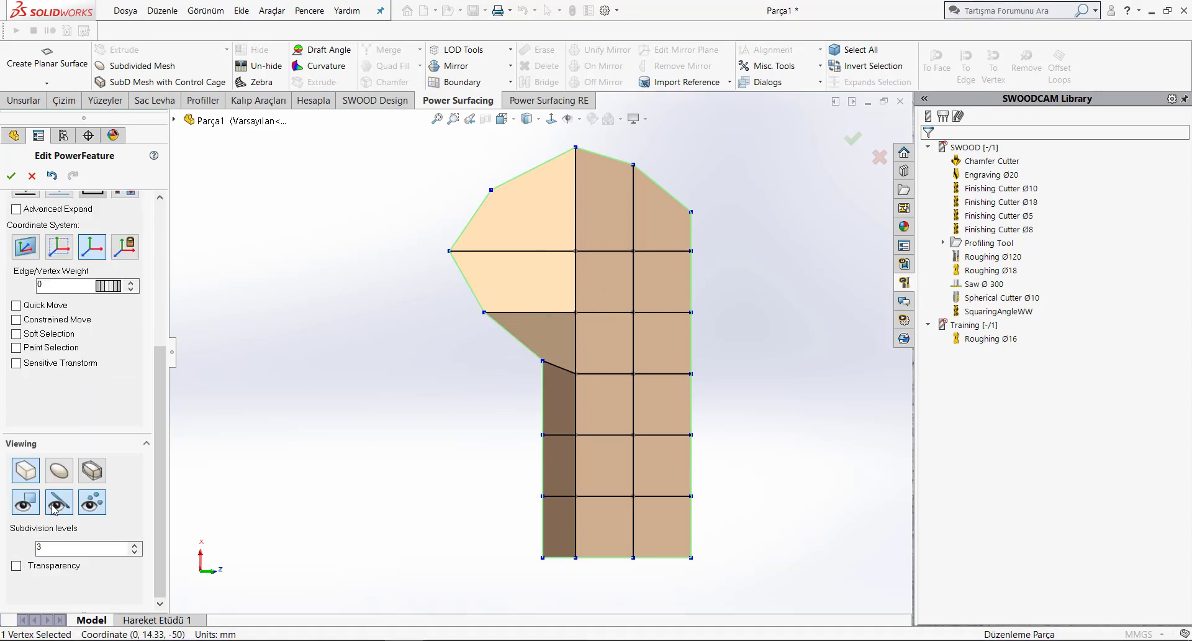
Step: Switch to smooth subdivided display, view it at an angle, and undo the recent vertex edits
{"action": "key", "text": "Tab"}
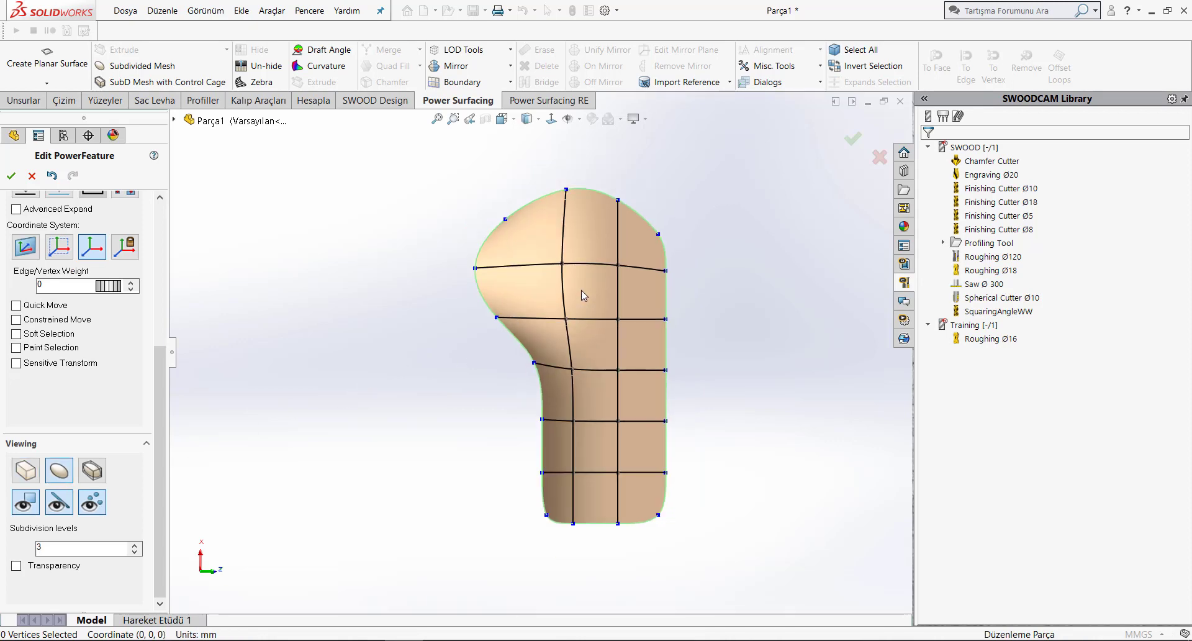
{"action": "mouse_move", "coordinate": [556, 273]}
{"action": "middle_mouse_down"}
{"action": "mouse_move", "coordinate": [639, 251]}
{"action": "mouse_move", "coordinate": [577, 264]}
{"action": "middle_mouse_up"}
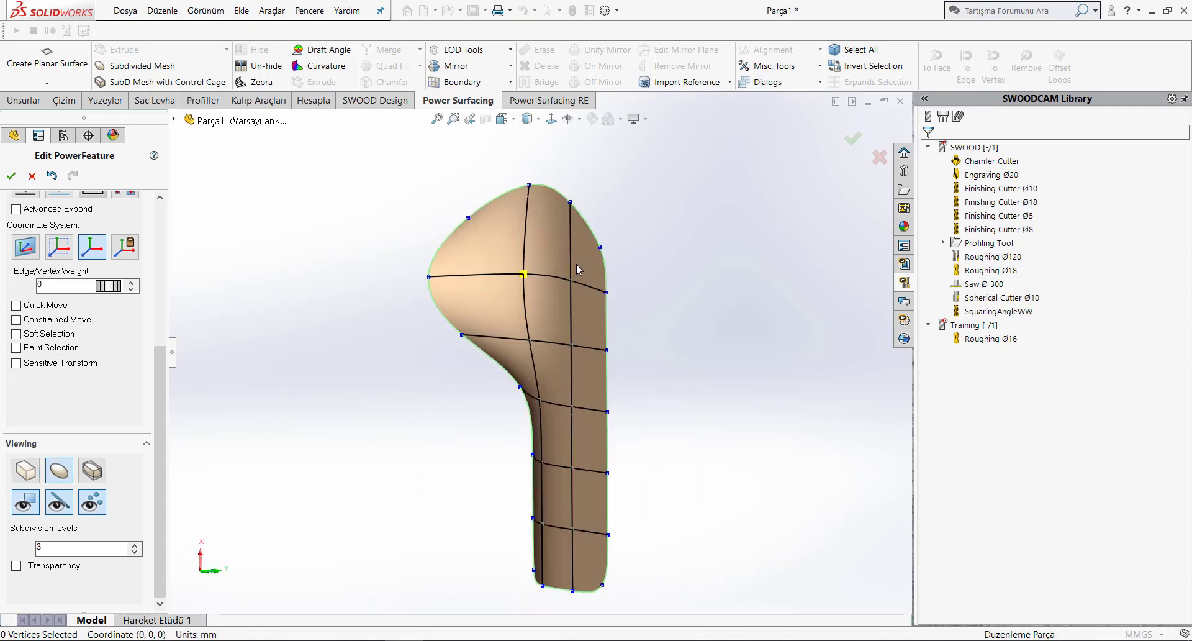
{"action": "key", "text": "ctrl+z"}
{"action": "key", "text": "ctrl+z"}
{"action": "key", "text": "ctrl+z"}
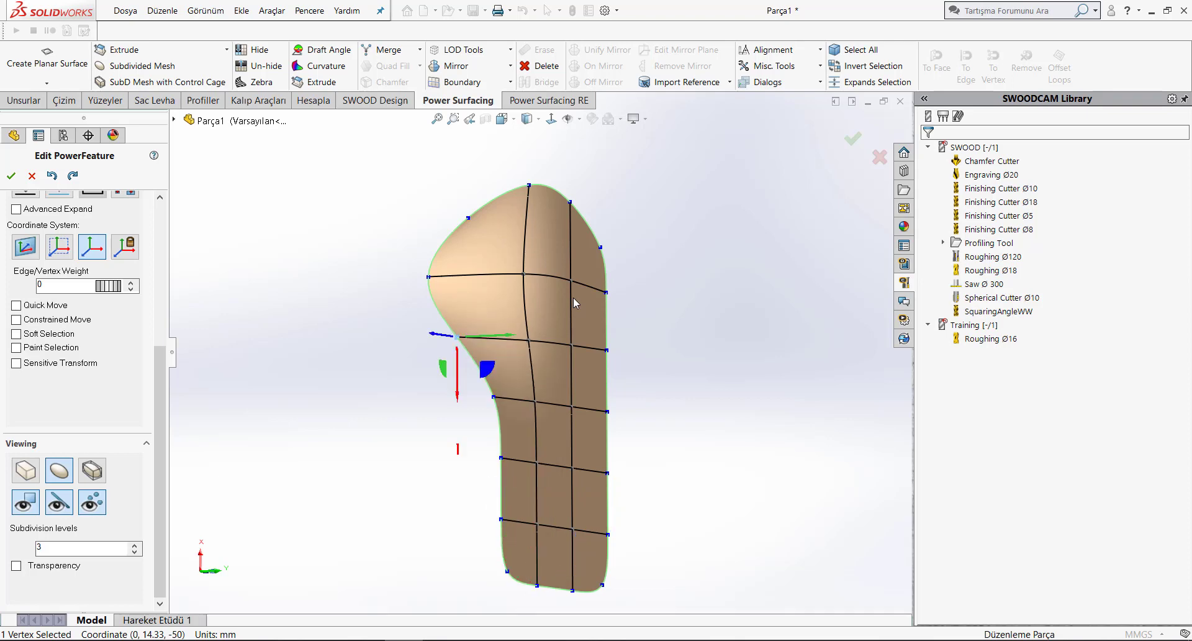
{"action": "key", "text": "ctrl+z"}
{"action": "key", "text": "ctrl+z"}
{"action": "key", "text": "ctrl+z"}
{"action": "key", "text": "ctrl+z"}
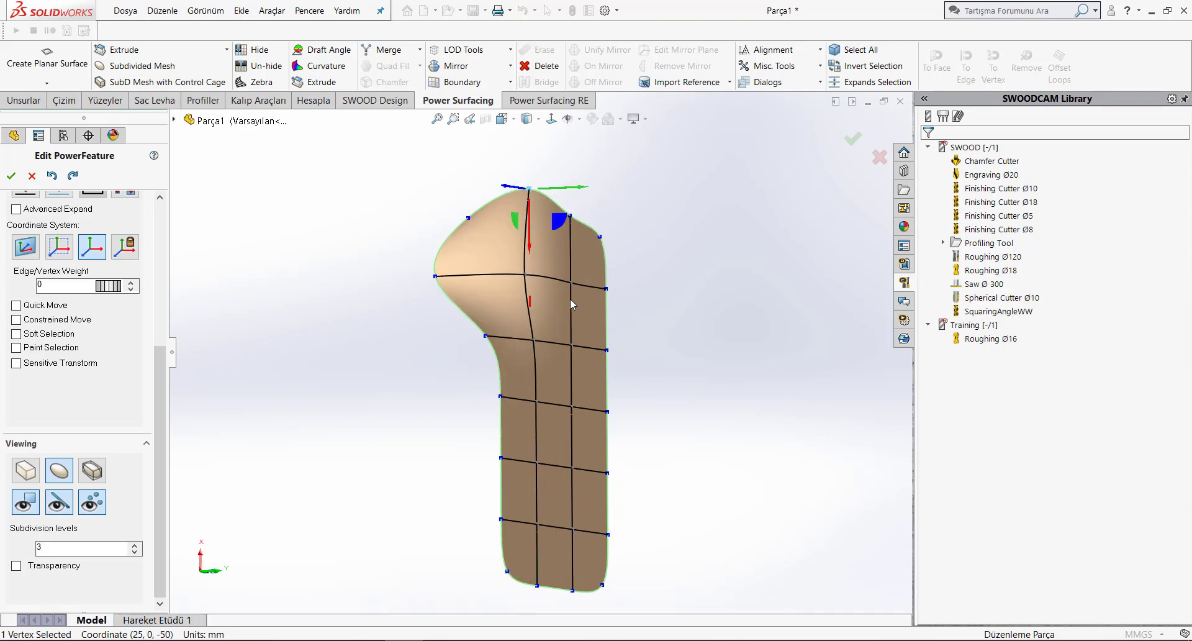
{"action": "key", "text": "ctrl+z"}
{"action": "key", "text": "ctrl+z"}
{"action": "key", "text": "ctrl+z"}
{"action": "key", "text": "ctrl+z"}
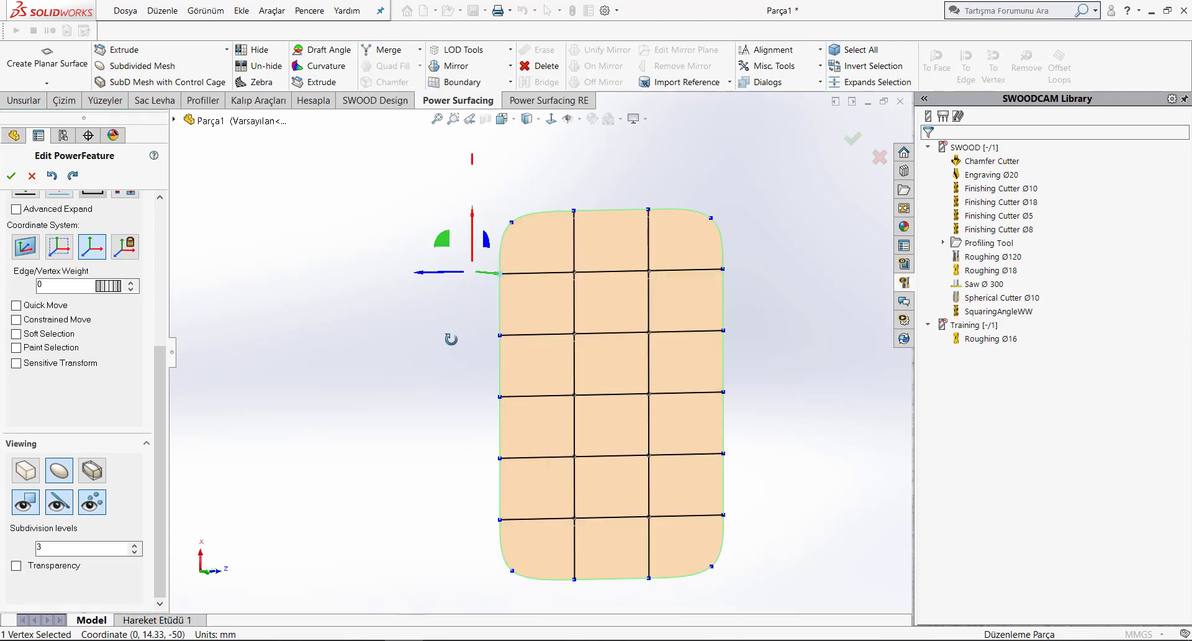
Step: Pull a left-edge vertex outward to bulge the side of the head
{"action": "key", "text": "space"}
{"action": "scroll", "coordinate": [578, 373], "scroll_direction": "down", "scroll_amount": 3}
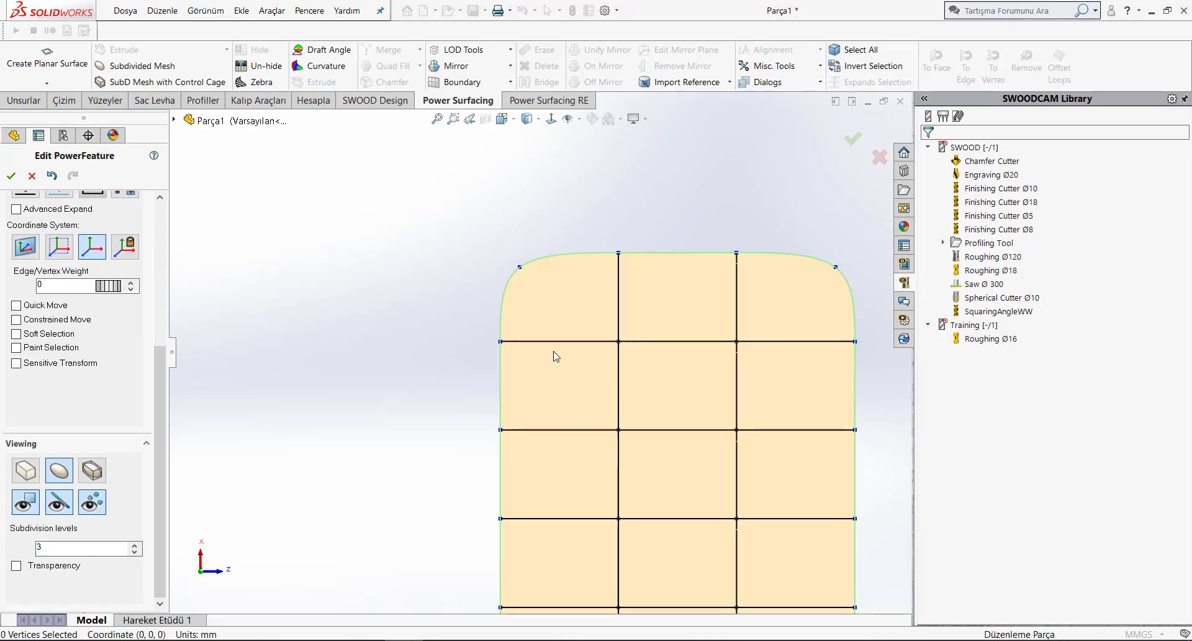
{"action": "left_click_drag", "start_coordinate": [531, 304], "coordinate": [467, 377]}
{"action": "scroll", "coordinate": [545, 348], "scroll_direction": "up", "scroll_amount": 3}
{"action": "left_click_drag", "start_coordinate": [561, 348], "coordinate": [497, 348]}
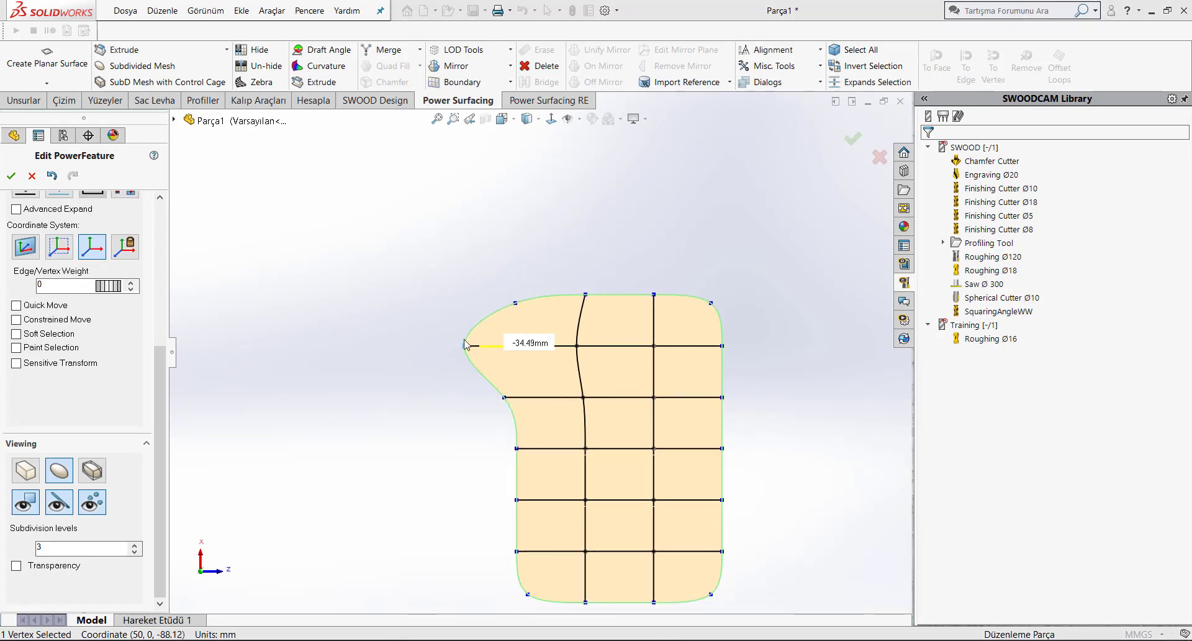
Step: Raise the top vertices, the first about 19 mm, to round the head
{"action": "left_click_drag", "start_coordinate": [565, 271], "coordinate": [635, 336]}
{"action": "left_click_drag", "start_coordinate": [592, 265], "coordinate": [593, 239]}
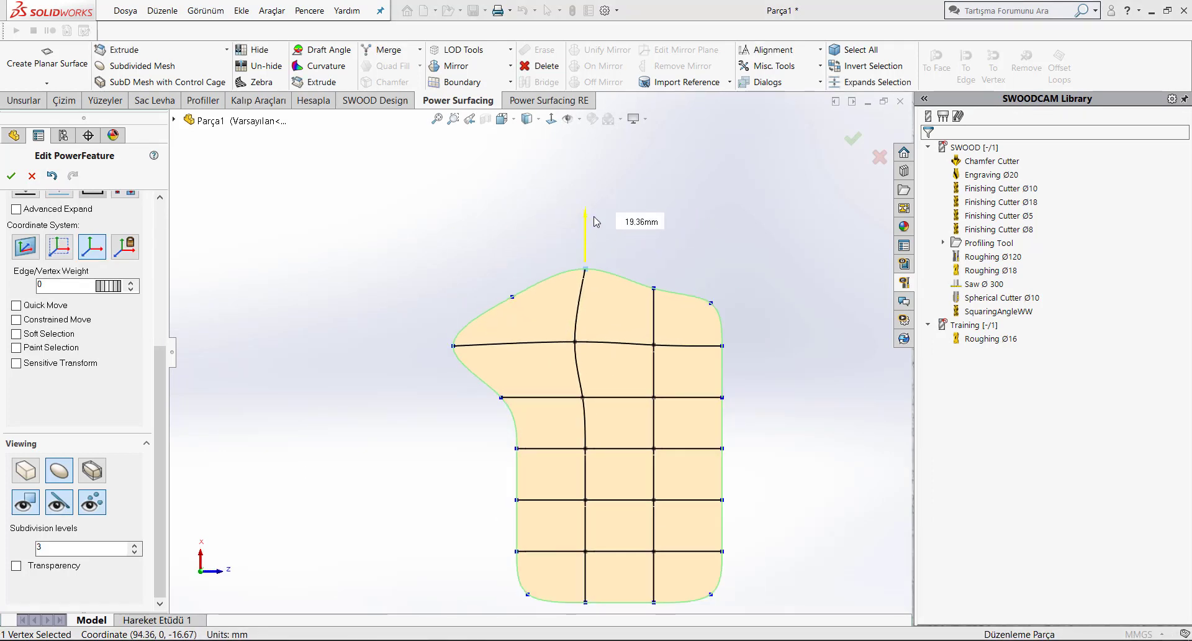
{"action": "left_click_drag", "start_coordinate": [682, 285], "coordinate": [602, 340]}
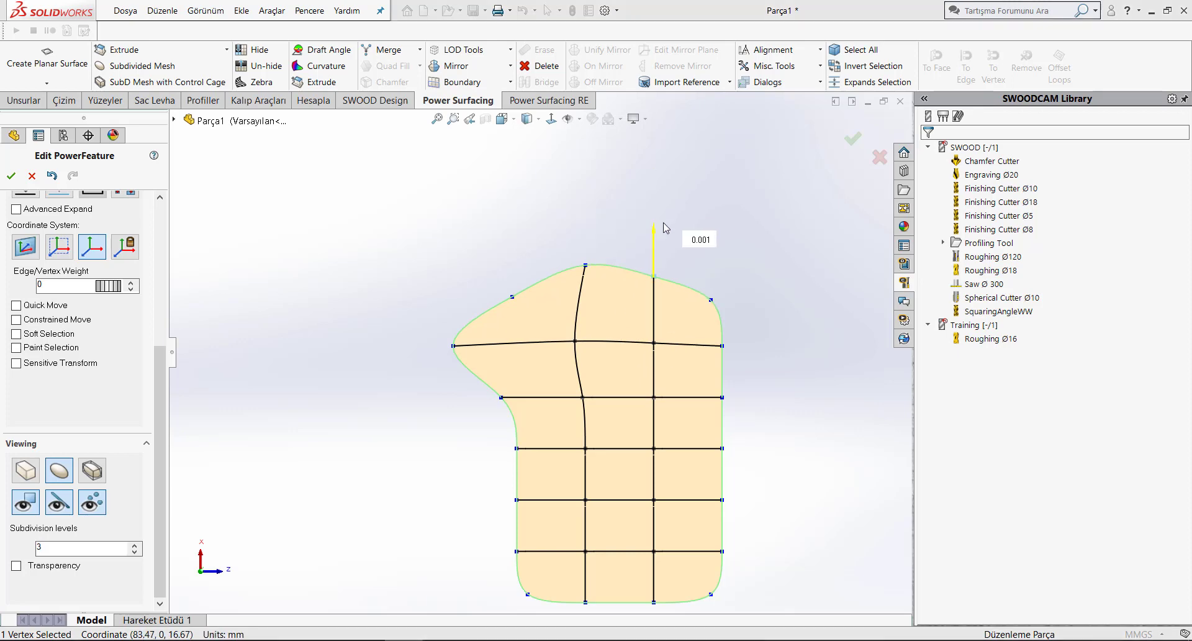
{"action": "left_click_drag", "start_coordinate": [654, 233], "coordinate": [653, 213]}
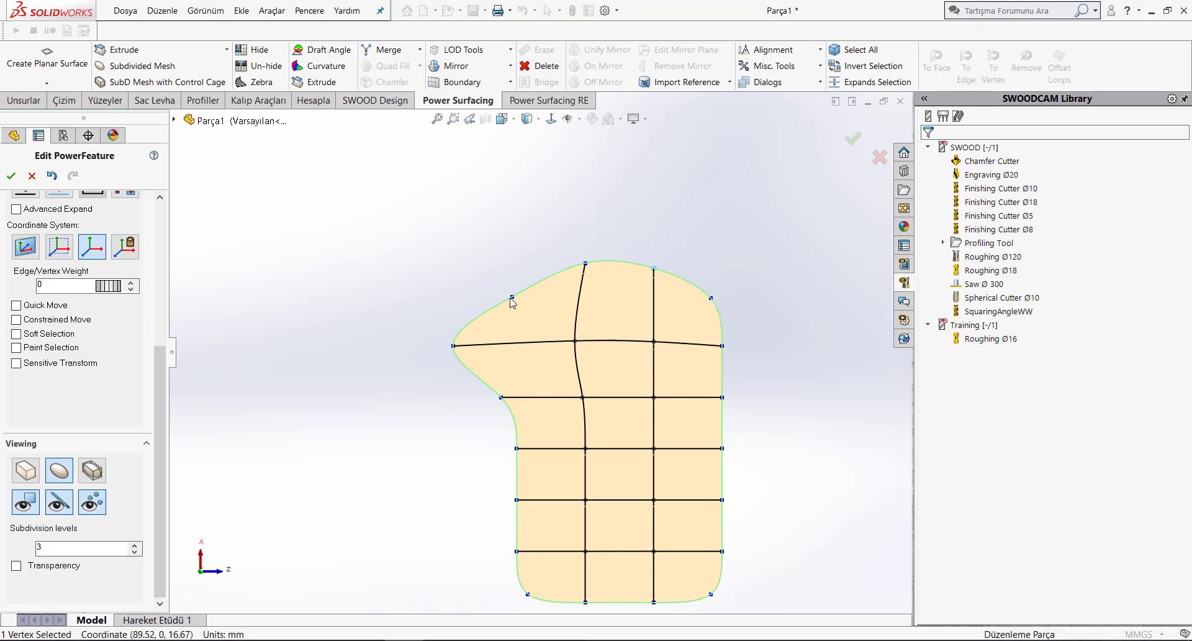
{"action": "left_click_drag", "start_coordinate": [531, 270], "coordinate": [501, 321]}
{"action": "left_click_drag", "start_coordinate": [512, 249], "coordinate": [512, 231]}
Step: Shift the four left-edge vertices right to narrow the stem, the upper-left one 27.84 mm
{"action": "left_click_drag", "start_coordinate": [537, 404], "coordinate": [476, 605]}
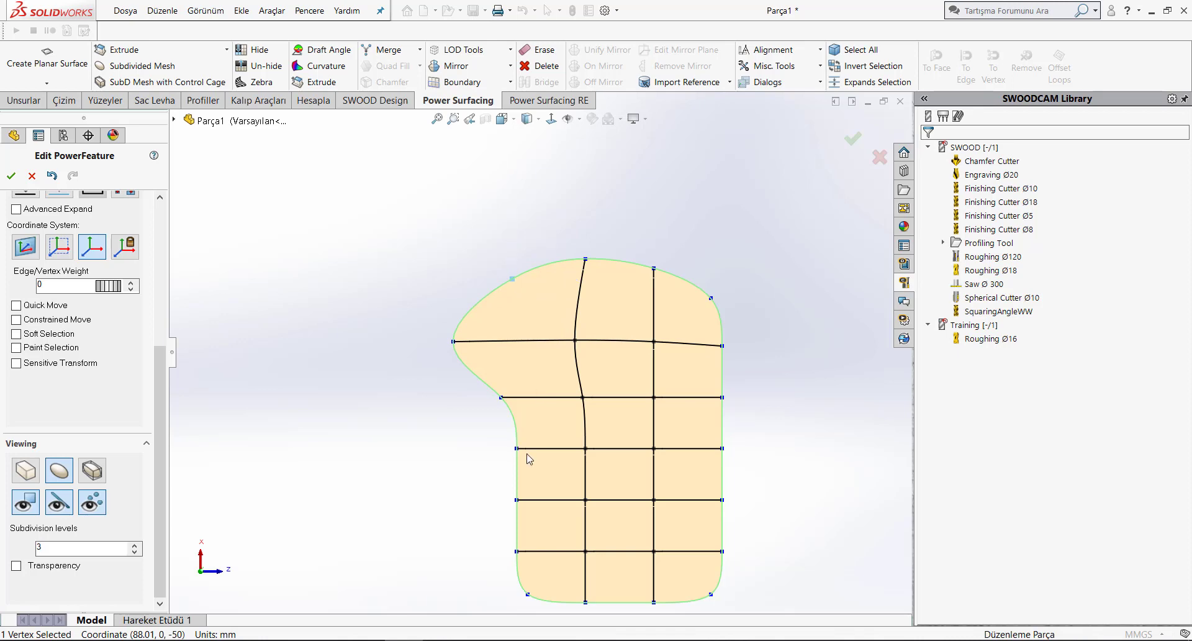
{"action": "left_click_drag", "start_coordinate": [560, 525], "coordinate": [609, 524]}
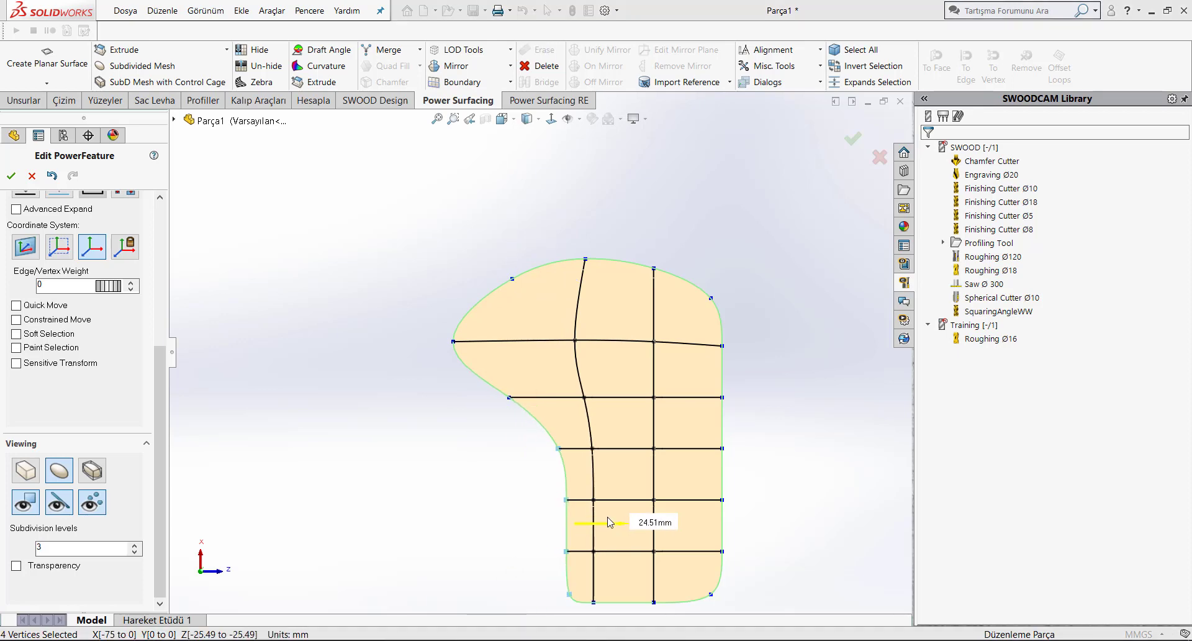
{"action": "left_click_drag", "start_coordinate": [486, 325], "coordinate": [422, 374]}
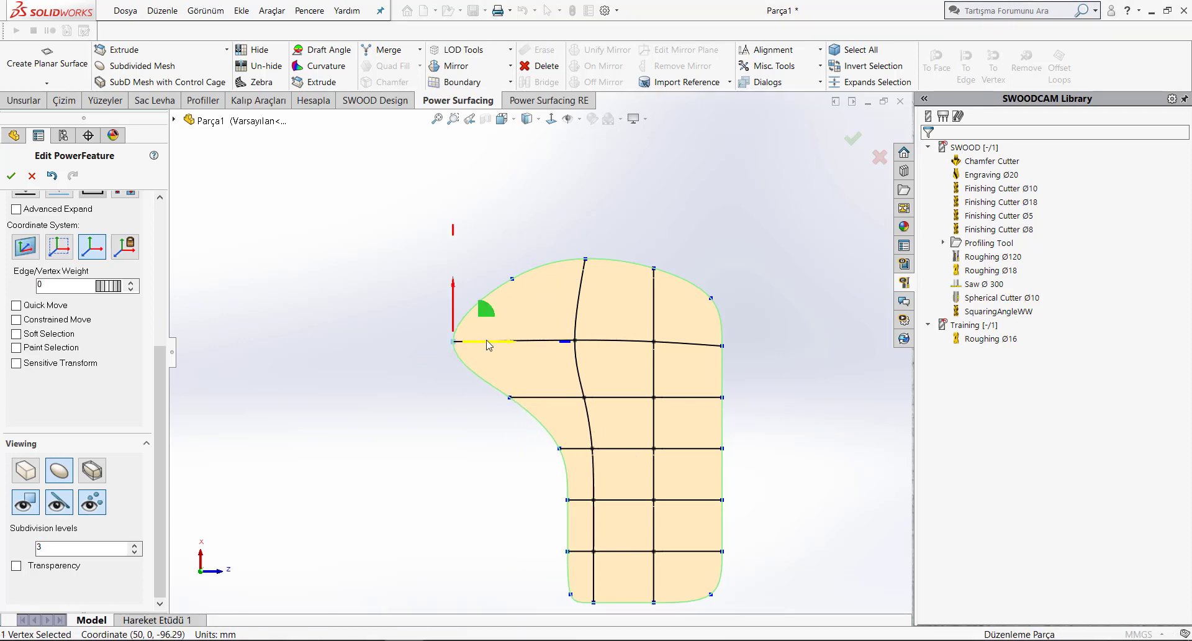
{"action": "left_click_drag", "start_coordinate": [513, 341], "coordinate": [545, 345]}
{"action": "scroll", "coordinate": [544, 351], "scroll_direction": "up", "scroll_amount": 2}
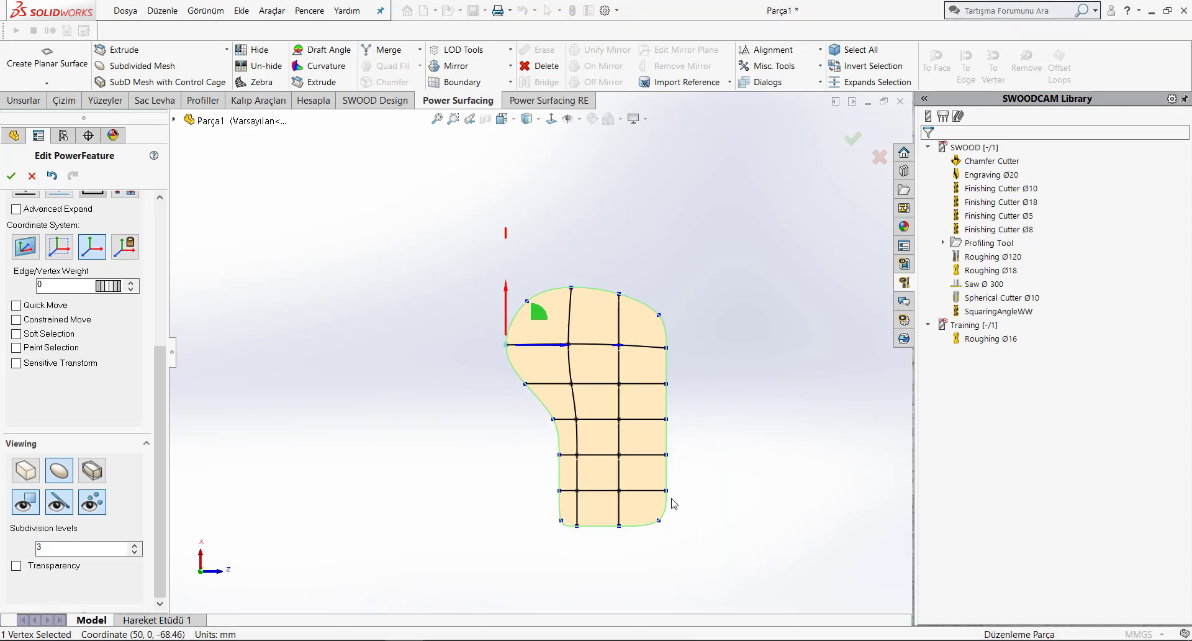
Step: Lower the bottom two vertex rows about 58 mm and more to lengthen the stem
{"action": "left_click_drag", "start_coordinate": [708, 478], "coordinate": [534, 553]}
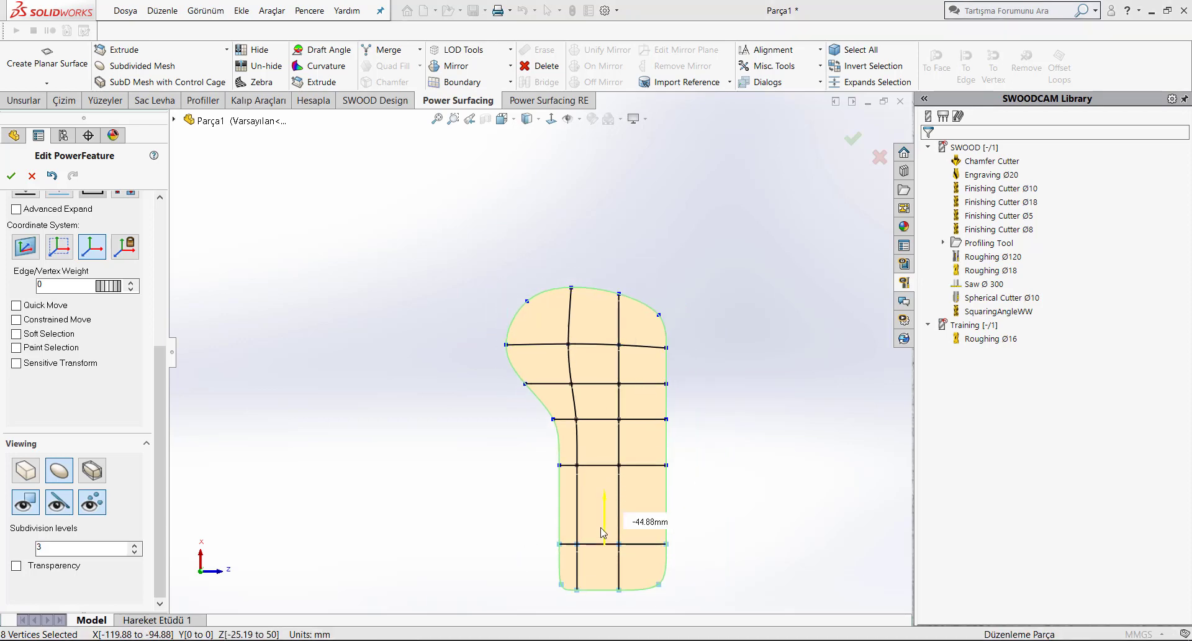
{"action": "left_click_drag", "start_coordinate": [604, 458], "coordinate": [603, 537]}
{"action": "scroll", "coordinate": [598, 476], "scroll_direction": "up", "scroll_amount": 3}
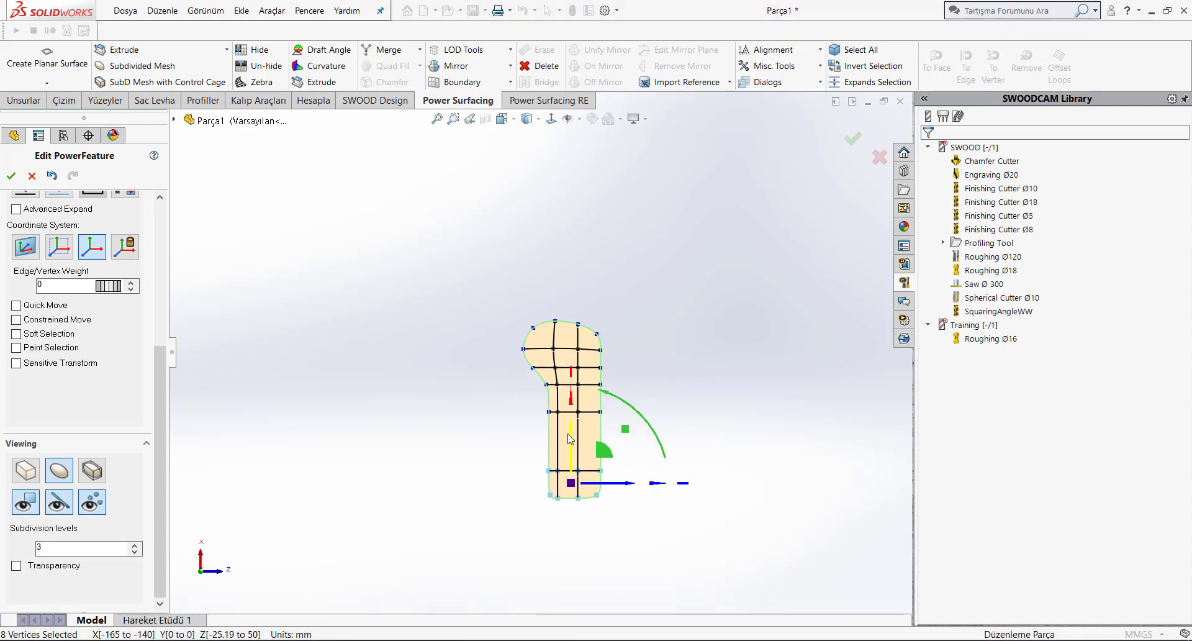
{"action": "left_click_drag", "start_coordinate": [570, 417], "coordinate": [571, 438]}
{"action": "scroll", "coordinate": [570, 437], "scroll_direction": "down", "scroll_amount": 2}
{"action": "left_click", "coordinate": [288, 241]}
Step: Switch the selection filter to faces and select all 18 profile faces
{"action": "scroll", "coordinate": [522, 333], "scroll_direction": "up", "scroll_amount": 1}
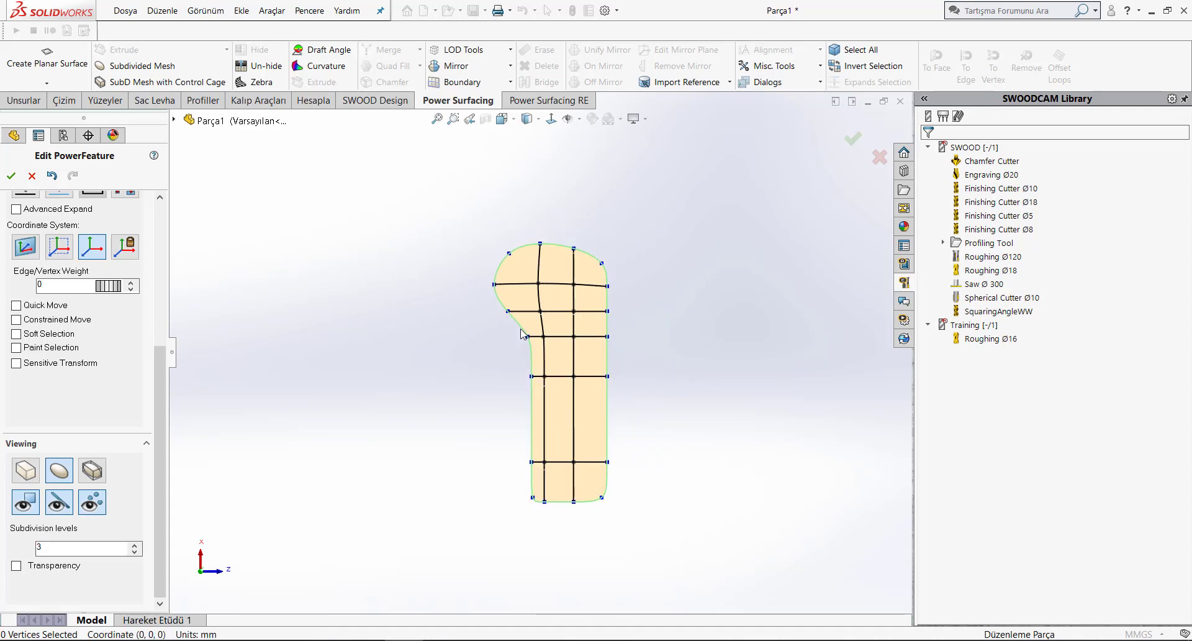
{"action": "scroll", "coordinate": [605, 365], "scroll_direction": "down", "scroll_amount": 1}
{"action": "scroll", "coordinate": [74, 341], "scroll_direction": "up", "scroll_amount": 5}
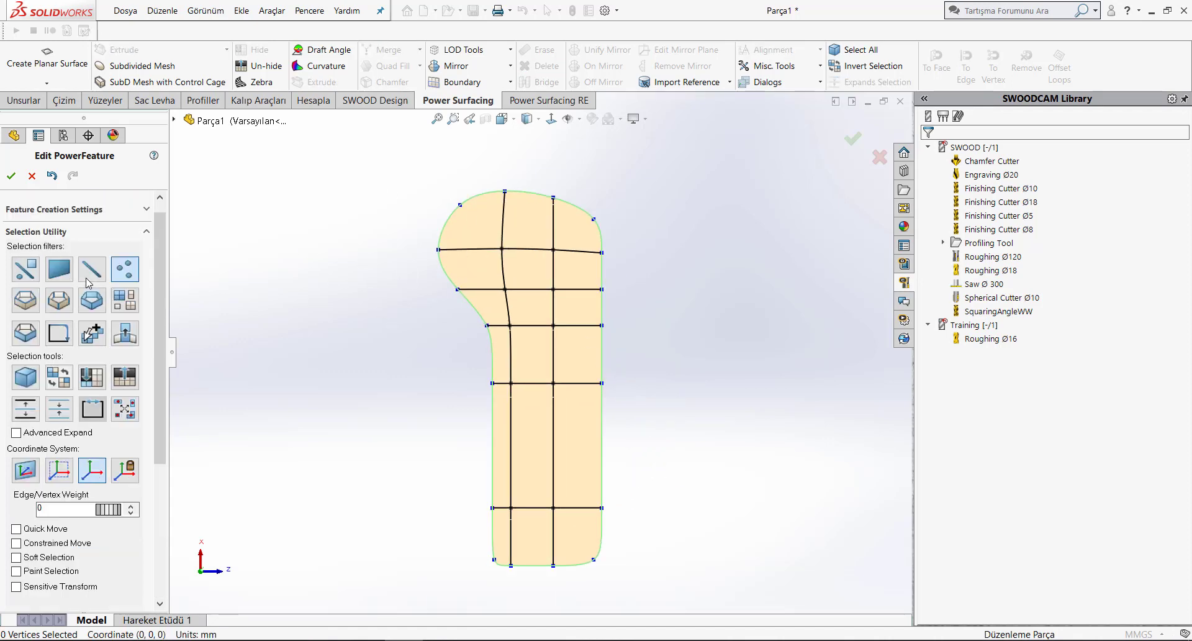
{"action": "scroll", "coordinate": [74, 342], "scroll_direction": "up", "scroll_amount": 1}
{"action": "left_click", "coordinate": [25, 393]}
{"action": "left_click", "coordinate": [59, 284]}
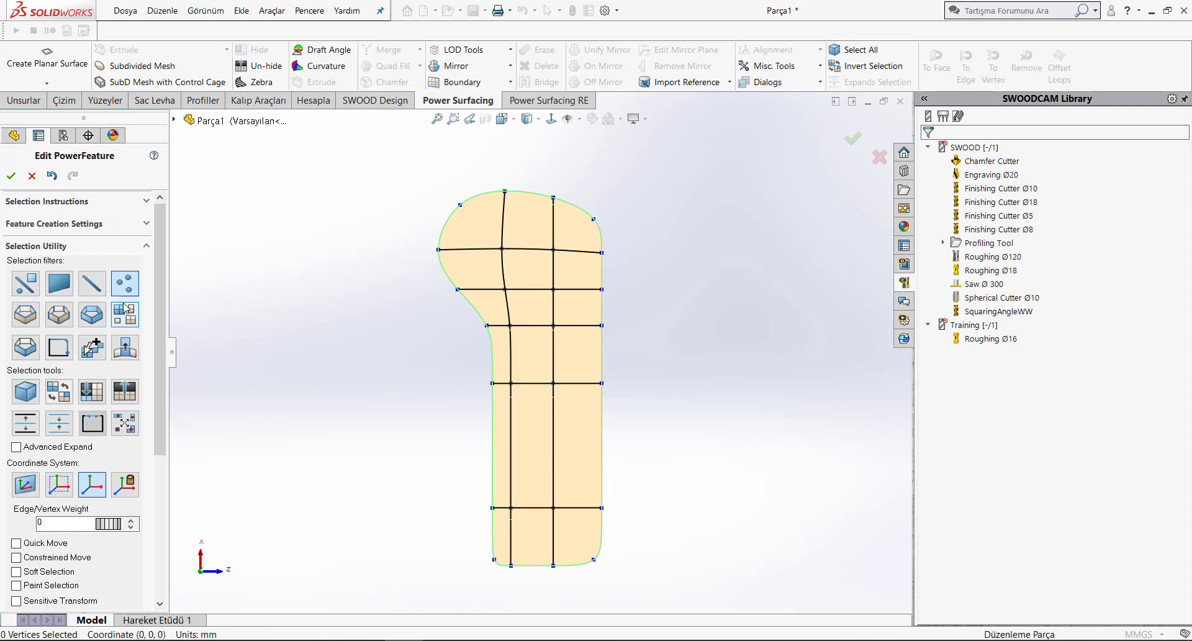
{"action": "left_click", "coordinate": [25, 392]}
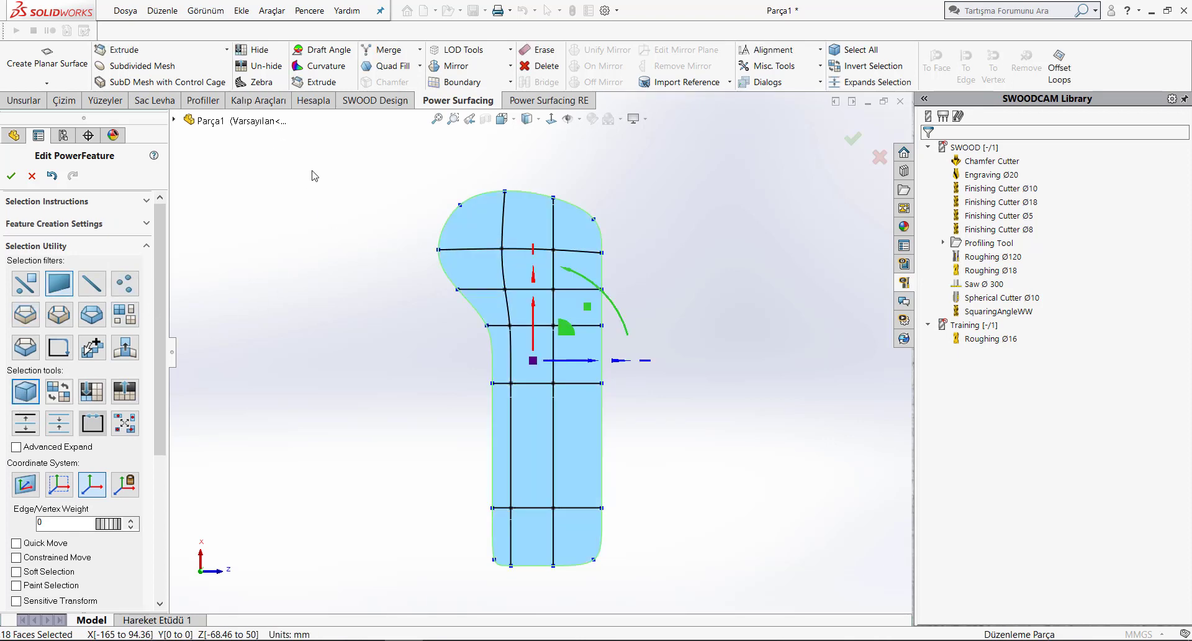
Step: Extrude the selected faces 500 mm with 5 segments
{"action": "key", "text": "s"}
{"action": "left_click", "coordinate": [325, 185]}
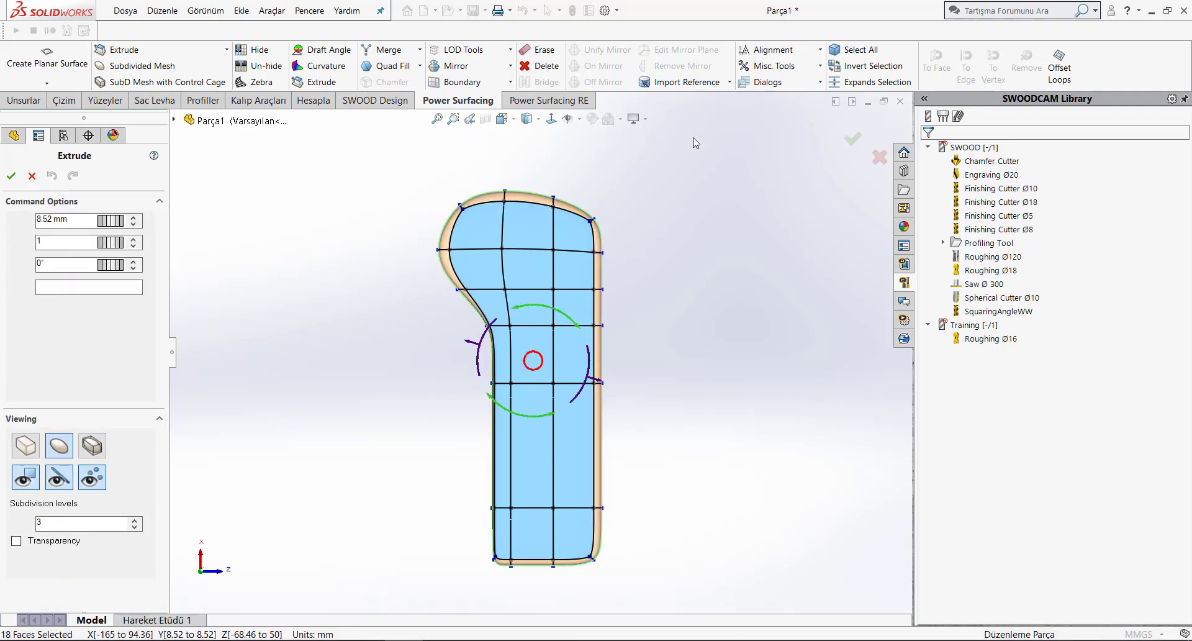
{"action": "middle_click_drag", "start_coordinate": [382, 374], "coordinate": [404, 375]}
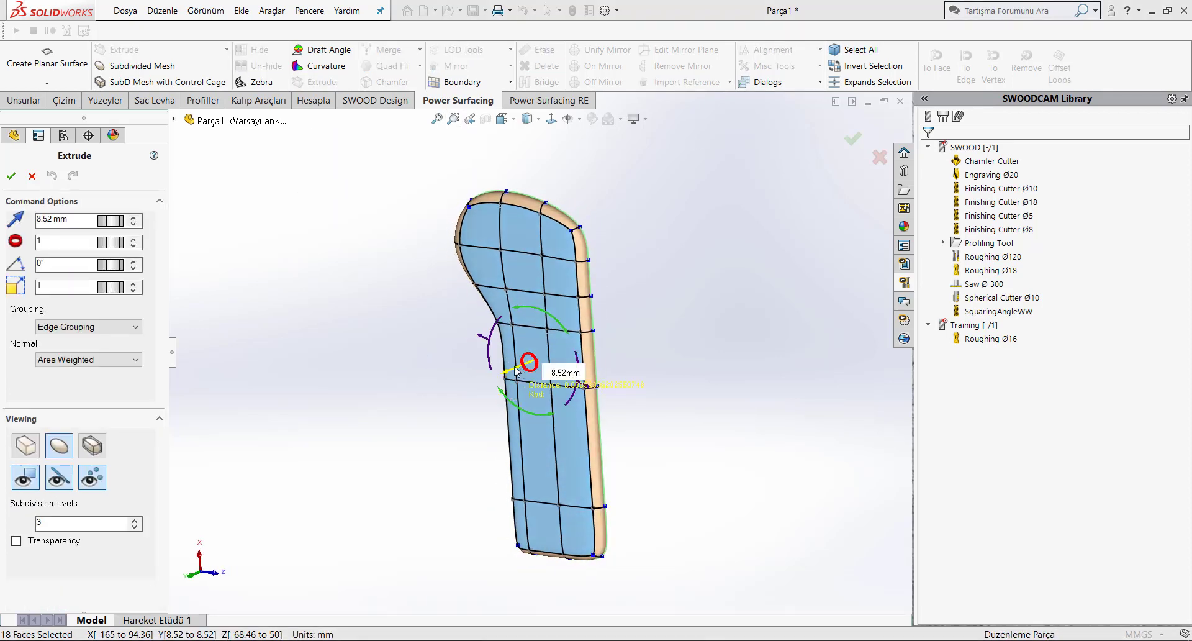
{"action": "mouse_move", "coordinate": [530, 363]}
{"action": "left_mouse_down"}
{"action": "mouse_move", "coordinate": [239, 482]}
{"action": "mouse_move", "coordinate": [83, 207]}
{"action": "left_mouse_up"}
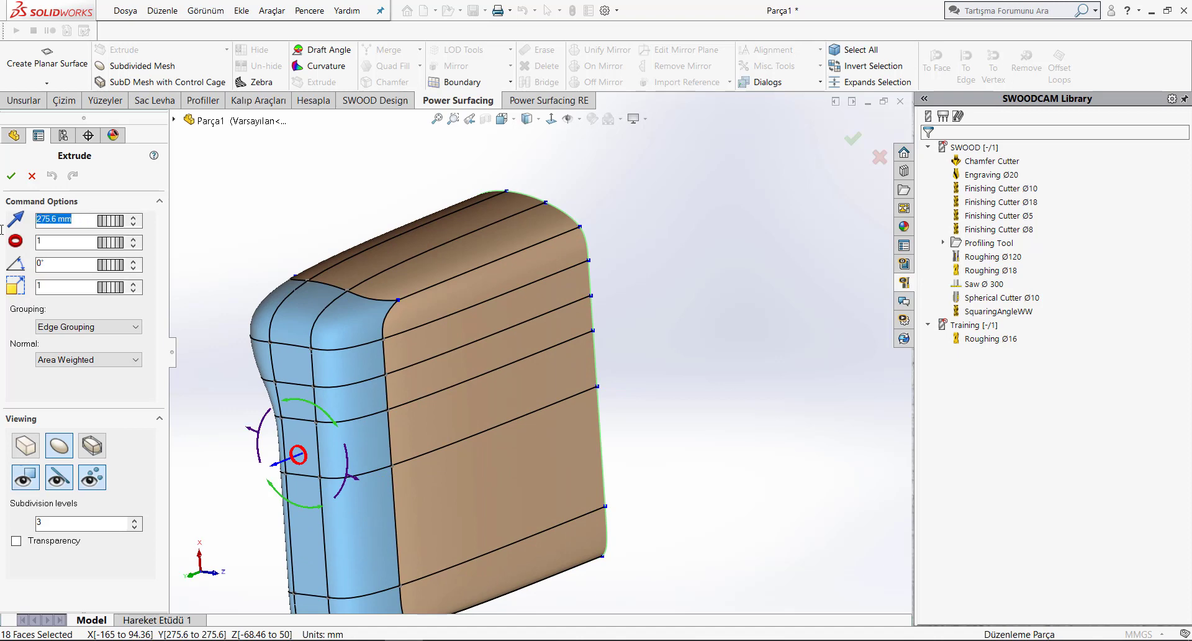
{"action": "type", "text": "0"}
{"action": "key", "text": "Return"}
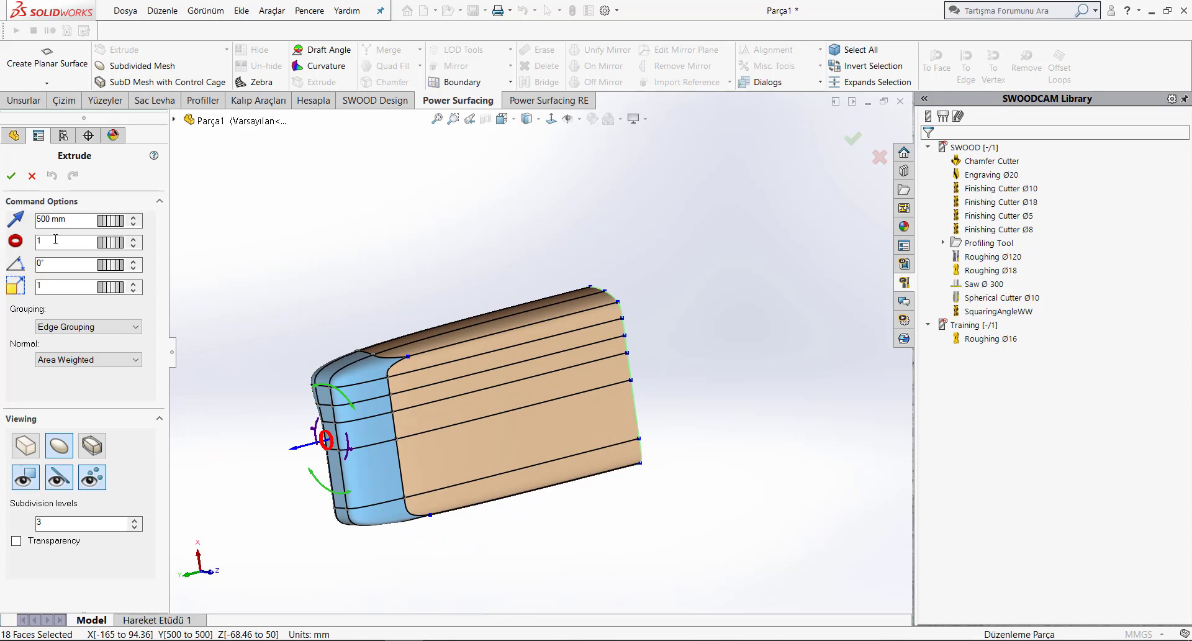
{"action": "type", "text": "5"}
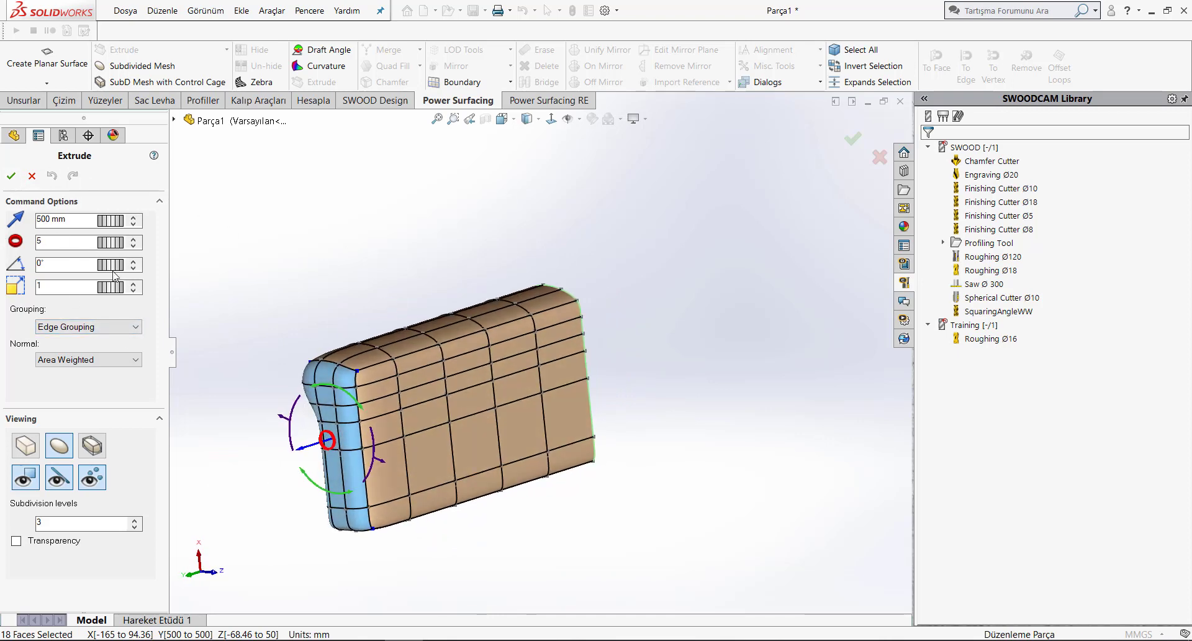
{"action": "left_click", "coordinate": [12, 176]}
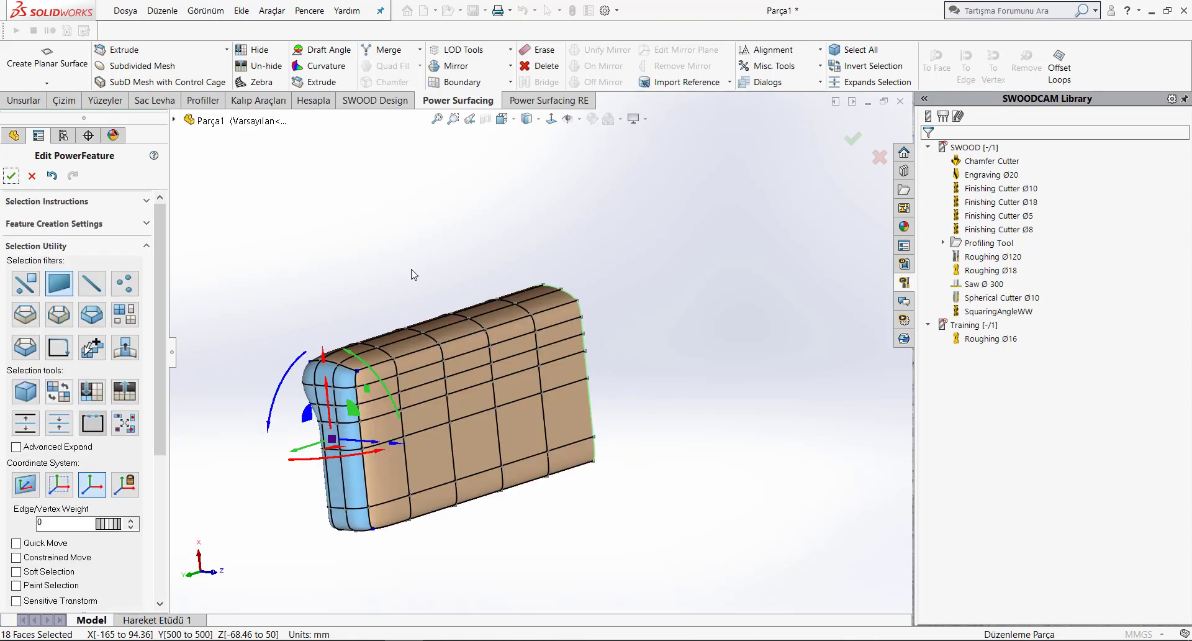
Step: Orbit to the body's open end and select its boundary edge loop with the edge-loop filter
{"action": "mouse_move", "coordinate": [413, 274]}
{"action": "middle_mouse_down"}
{"action": "mouse_move", "coordinate": [471, 264]}
{"action": "mouse_move", "coordinate": [482, 466]}
{"action": "middle_mouse_up"}
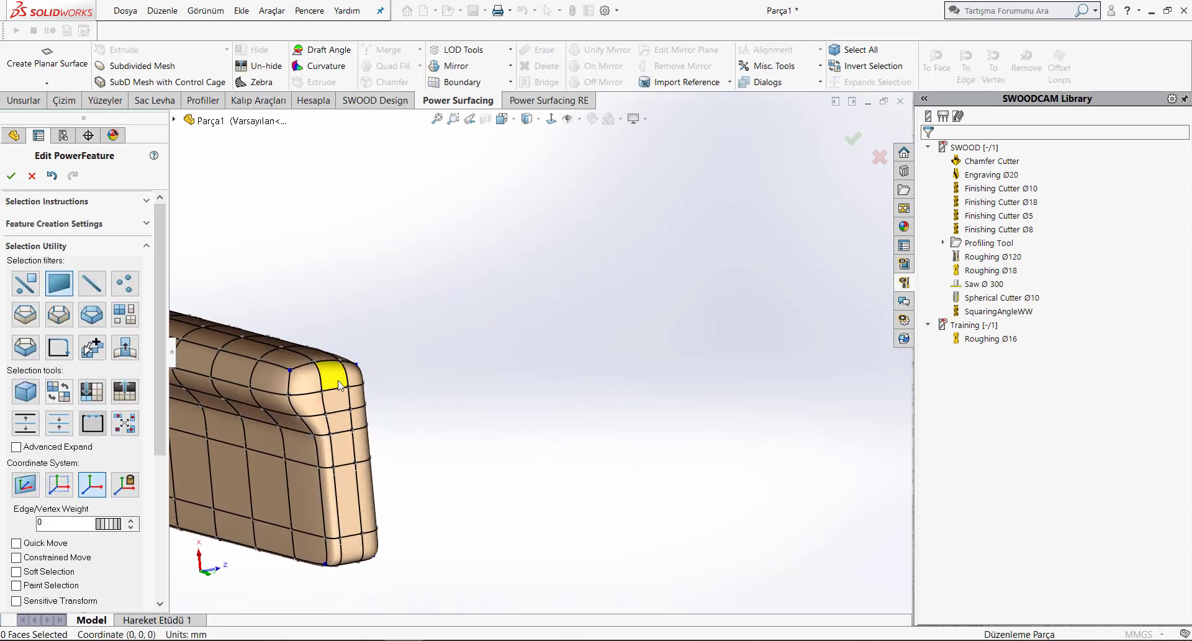
{"action": "left_click", "coordinate": [569, 464]}
{"action": "mouse_move", "coordinate": [568, 465]}
{"action": "middle_mouse_down"}
{"action": "mouse_move", "coordinate": [550, 442]}
{"action": "mouse_move", "coordinate": [556, 420]}
{"action": "middle_mouse_up"}
{"action": "left_click", "coordinate": [557, 420]}
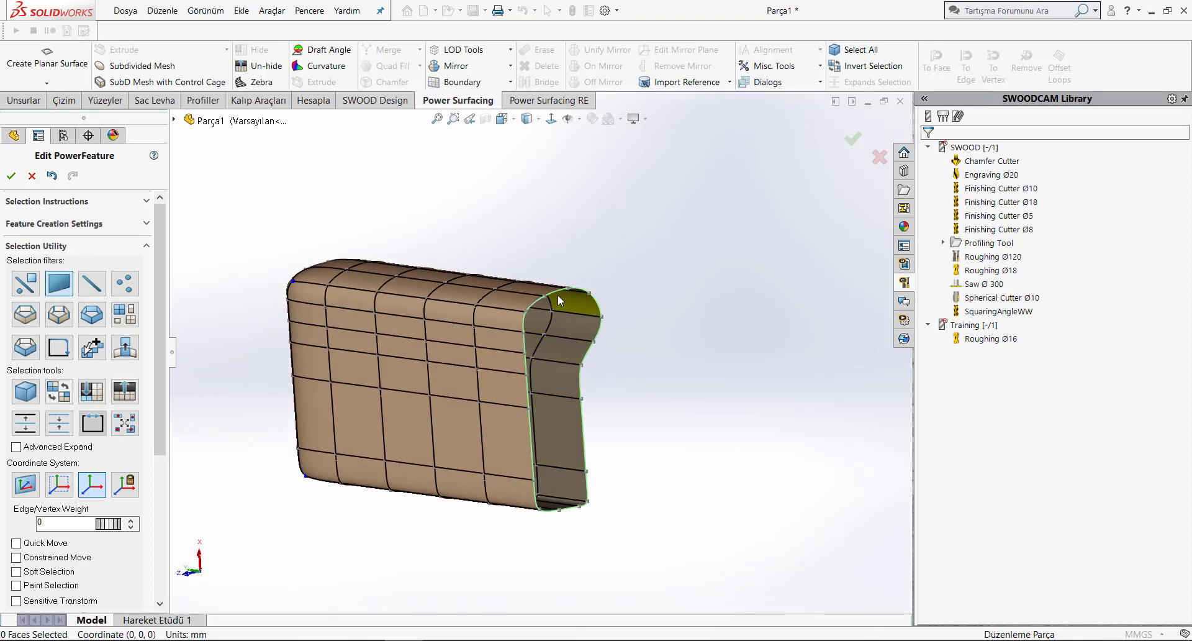
{"action": "left_click", "coordinate": [28, 323]}
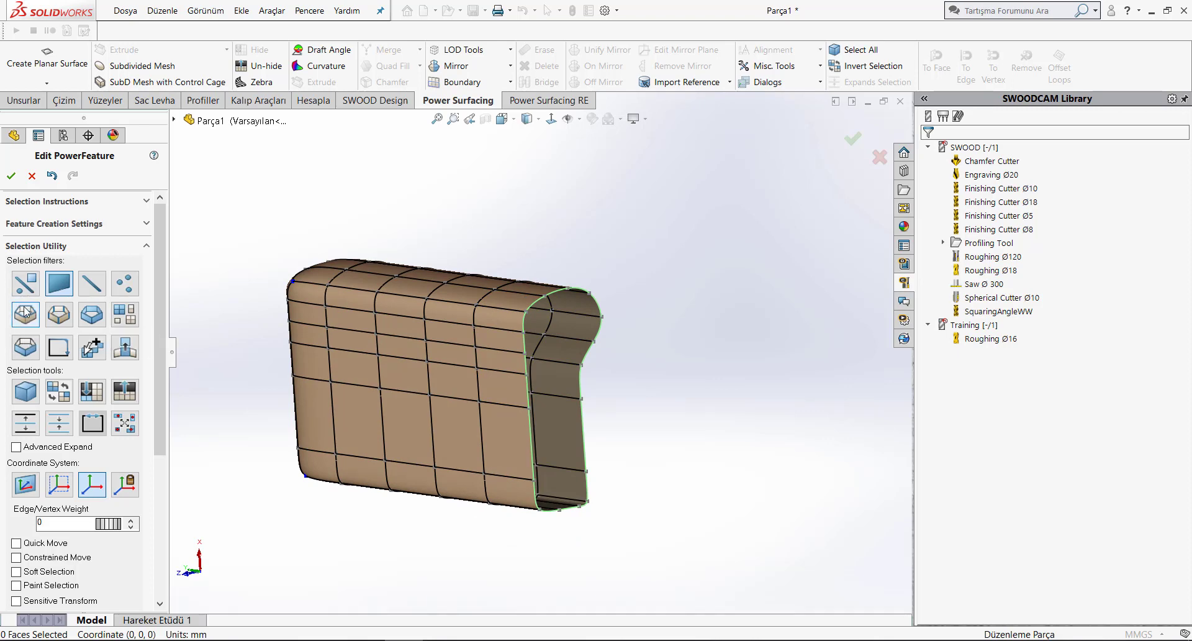
{"action": "scroll", "coordinate": [550, 309], "scroll_direction": "down", "scroll_amount": 5}
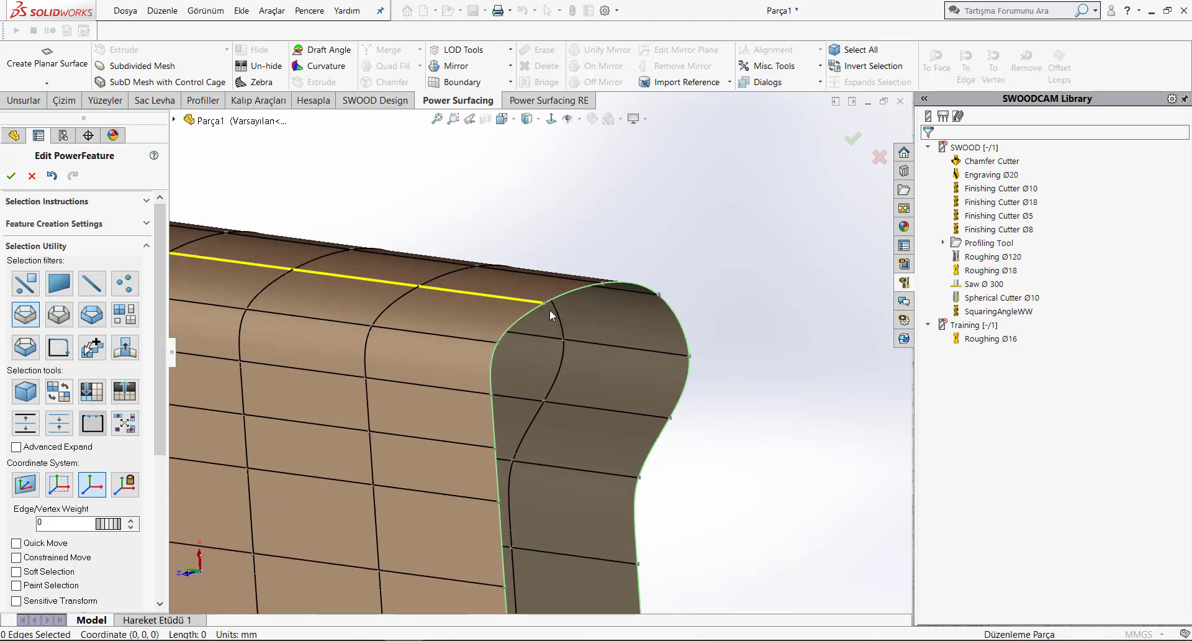
{"action": "left_click", "coordinate": [520, 318]}
{"action": "scroll", "coordinate": [520, 317], "scroll_direction": "up", "scroll_amount": 3}
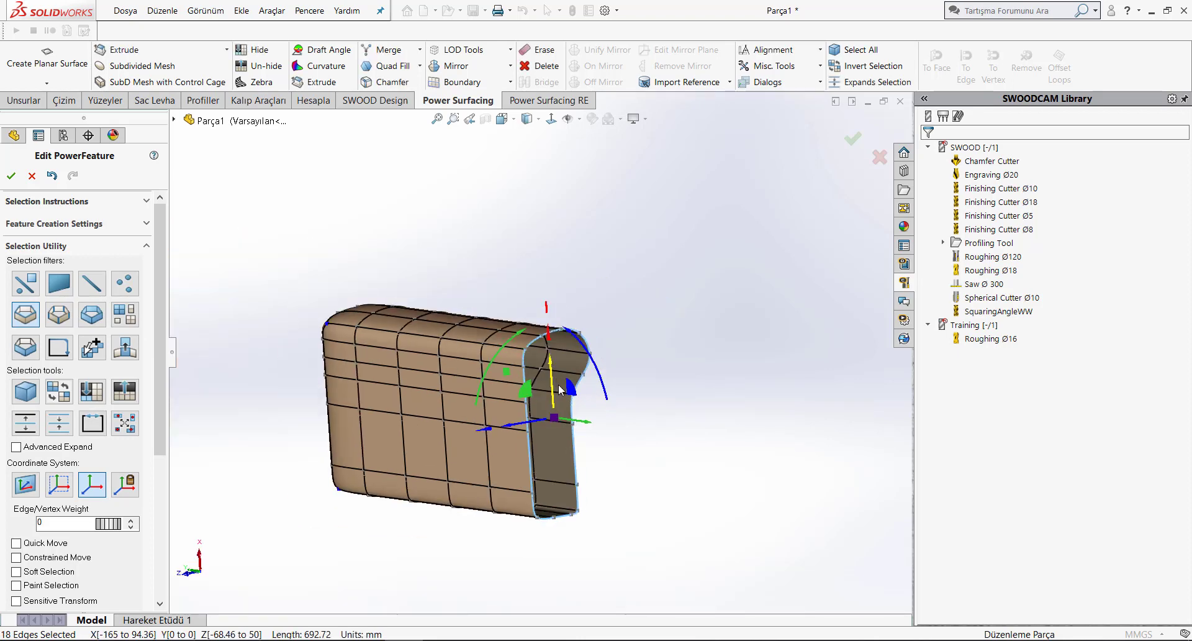
{"action": "mouse_move", "coordinate": [520, 318]}
{"action": "middle_mouse_down"}
{"action": "mouse_move", "coordinate": [527, 452]}
{"action": "mouse_move", "coordinate": [833, 300]}
{"action": "middle_mouse_up"}
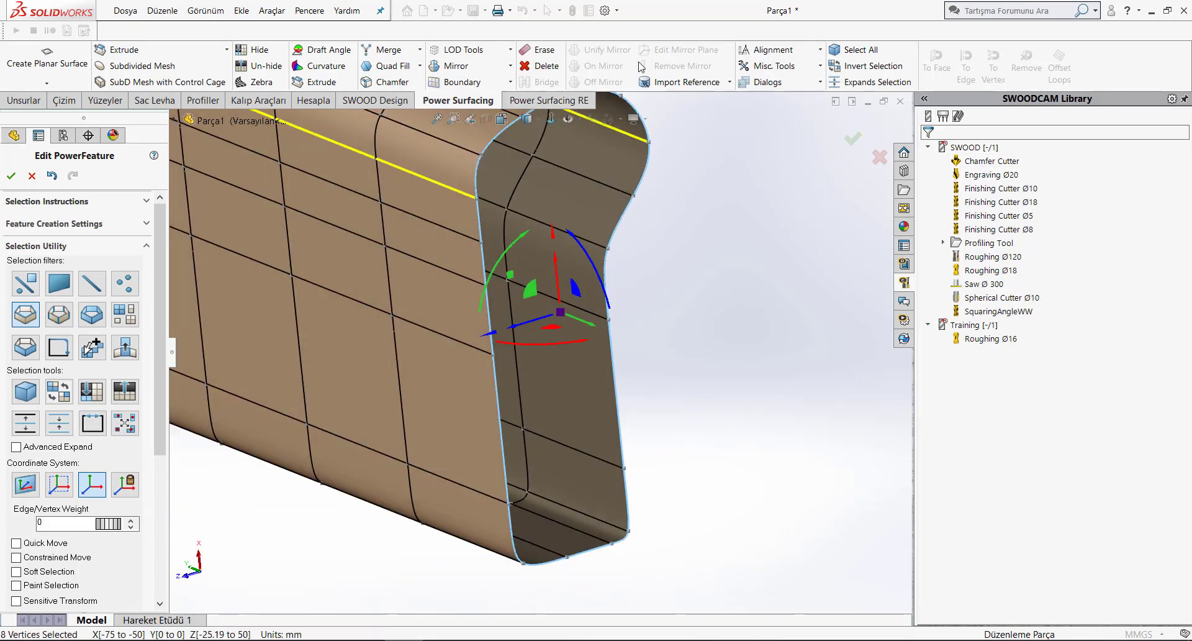
Step: Cap the selected open end with Smart Fill from the Power Surfacing RE tab
{"action": "left_click", "coordinate": [569, 107]}
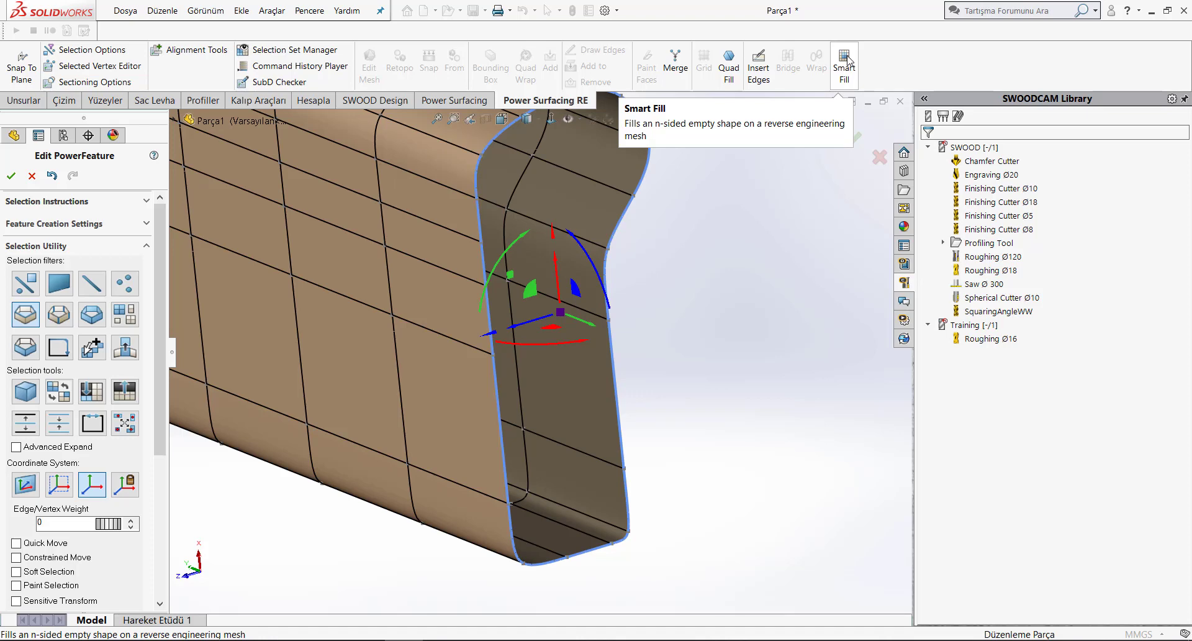
{"action": "left_click", "coordinate": [848, 60]}
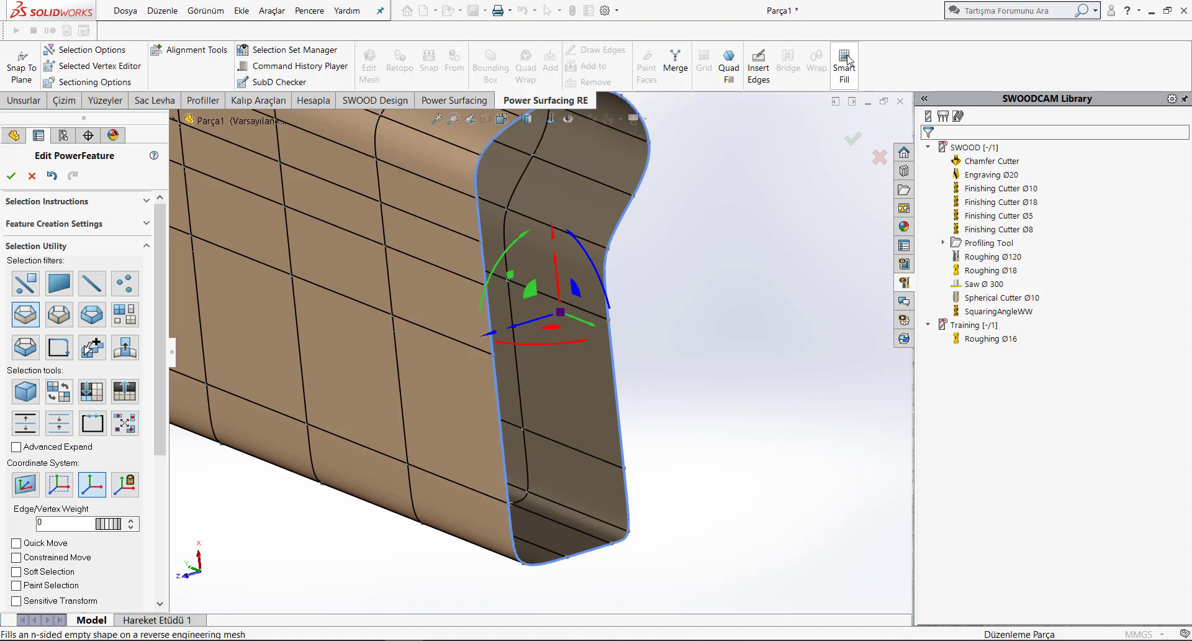
{"action": "mouse_move", "coordinate": [590, 196]}
{"action": "middle_mouse_down"}
{"action": "mouse_move", "coordinate": [477, 249]}
{"action": "mouse_move", "coordinate": [381, 255]}
{"action": "mouse_move", "coordinate": [375, 271]}
{"action": "middle_mouse_up"}
{"action": "key", "text": "s"}
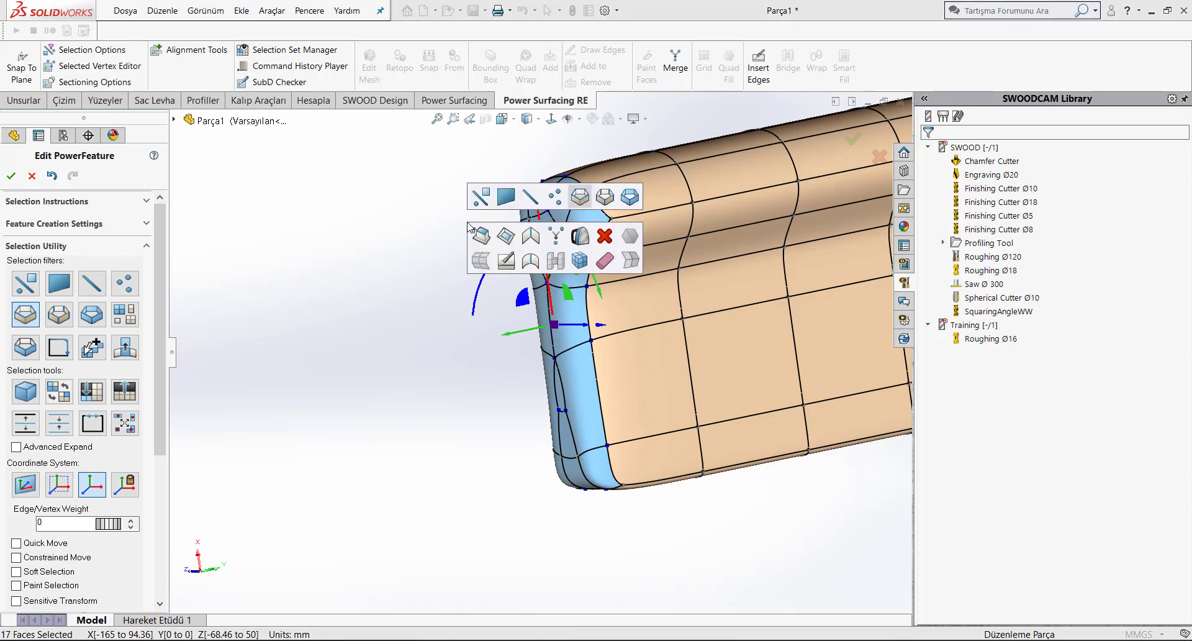
{"action": "left_click", "coordinate": [503, 232]}
Step: Orbit around the body to inspect the filled end cap, then fit the whole body in view
{"action": "mouse_move", "coordinate": [490, 261]}
{"action": "middle_mouse_down"}
{"action": "mouse_move", "coordinate": [612, 240]}
{"action": "mouse_move", "coordinate": [591, 250]}
{"action": "mouse_move", "coordinate": [679, 205]}
{"action": "middle_mouse_up"}
{"action": "left_click", "coordinate": [628, 293]}
{"action": "mouse_move", "coordinate": [629, 293]}
{"action": "middle_mouse_down"}
{"action": "mouse_move", "coordinate": [681, 297]}
{"action": "mouse_move", "coordinate": [693, 284]}
{"action": "middle_mouse_up"}
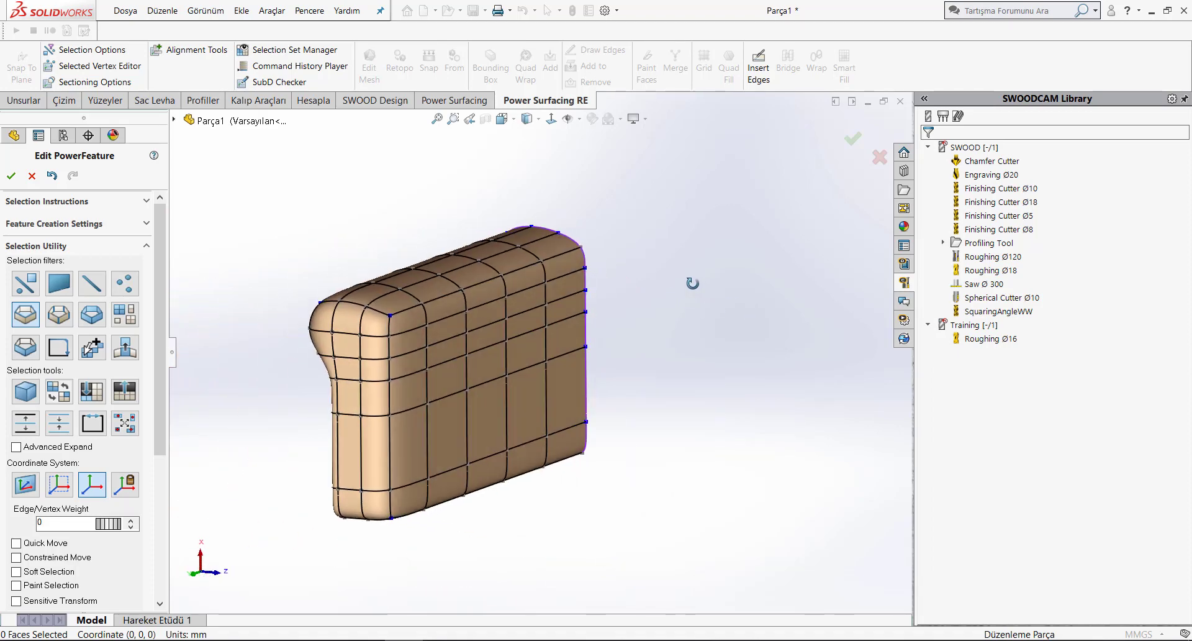
{"action": "middle_click_drag", "start_coordinate": [474, 360], "coordinate": [464, 383]}
{"action": "double_click", "coordinate": [467, 360]}
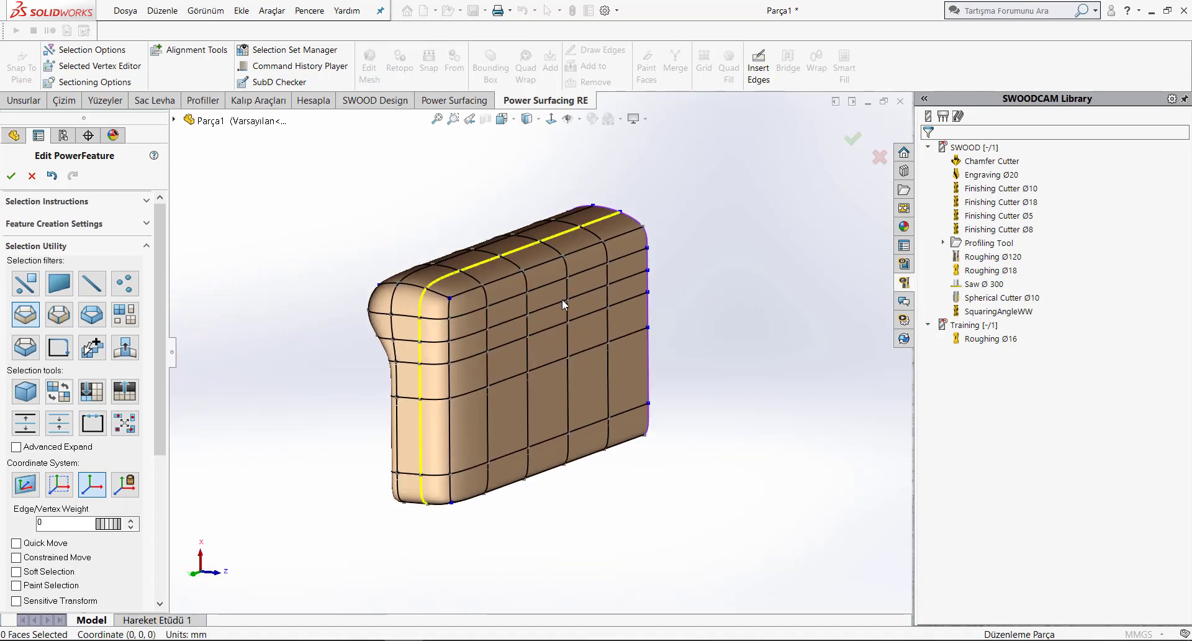
{"action": "middle_click_drag", "start_coordinate": [562, 299], "coordinate": [375, 370]}
{"action": "key", "text": "f"}
{"action": "key", "text": "Escape"}
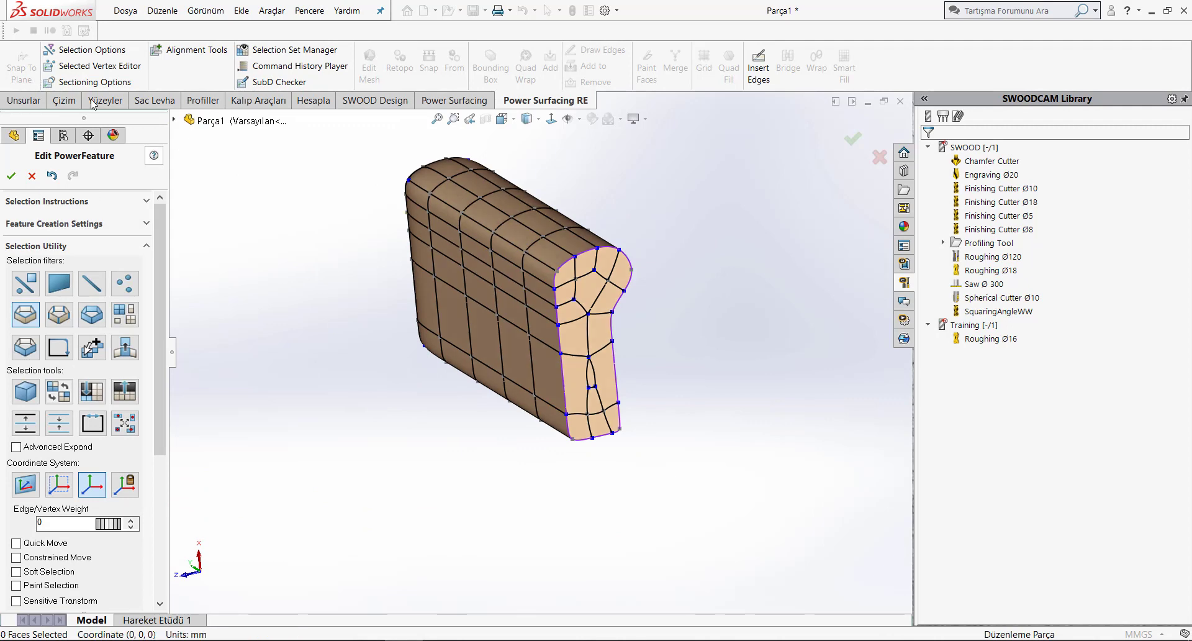
{"action": "mouse_move", "coordinate": [452, 229]}
{"action": "middle_mouse_down"}
{"action": "mouse_move", "coordinate": [469, 200]}
{"action": "mouse_move", "coordinate": [536, 306]}
{"action": "mouse_move", "coordinate": [417, 325]}
{"action": "mouse_move", "coordinate": [541, 520]}
{"action": "mouse_move", "coordinate": [543, 498]}
{"action": "mouse_move", "coordinate": [673, 472]}
{"action": "mouse_move", "coordinate": [687, 501]}
{"action": "middle_mouse_up"}
{"action": "scroll", "coordinate": [670, 495], "scroll_direction": "up", "scroll_amount": 3}
{"action": "scroll", "coordinate": [618, 494], "scroll_direction": "down", "scroll_amount": 2}
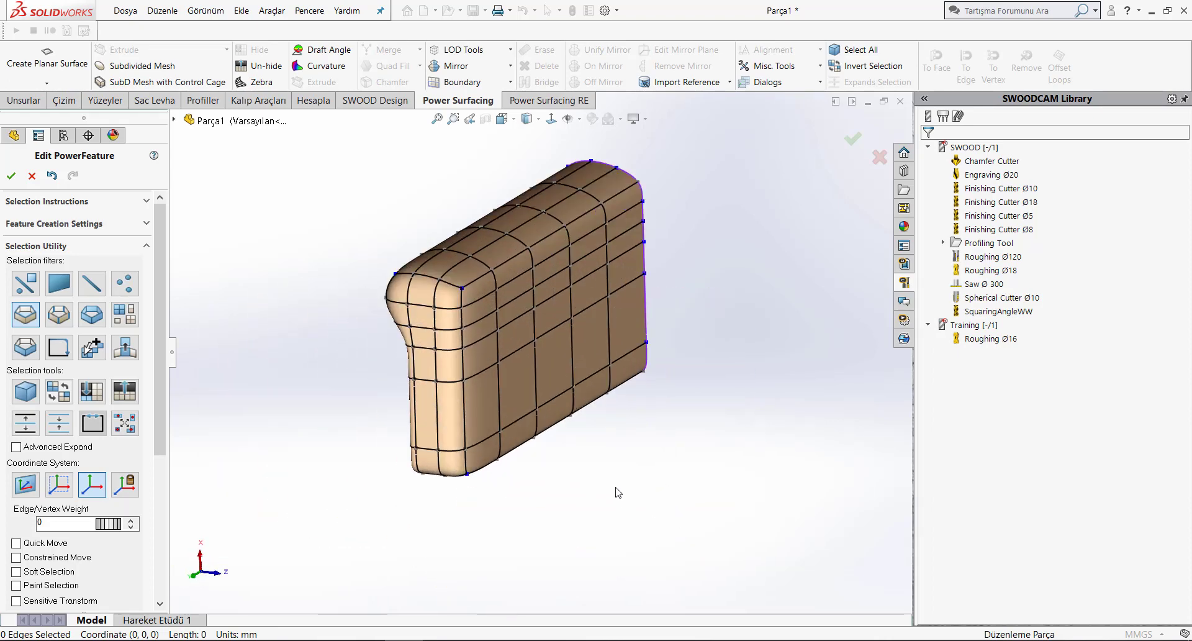
{"action": "scroll", "coordinate": [618, 494], "scroll_direction": "down", "scroll_amount": 2}
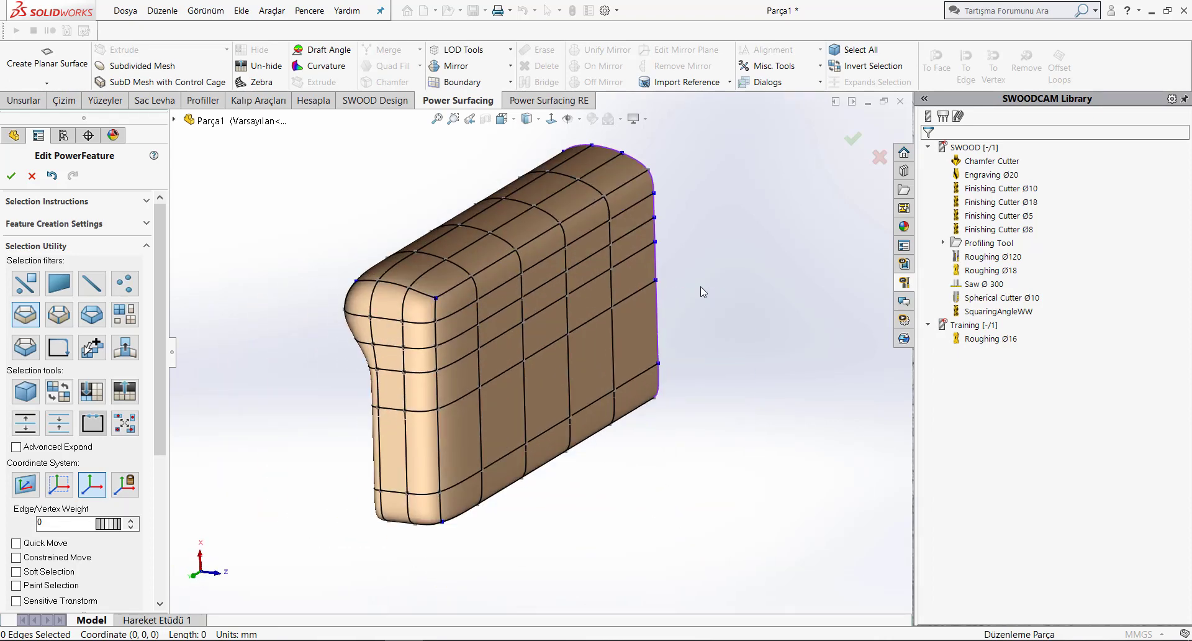